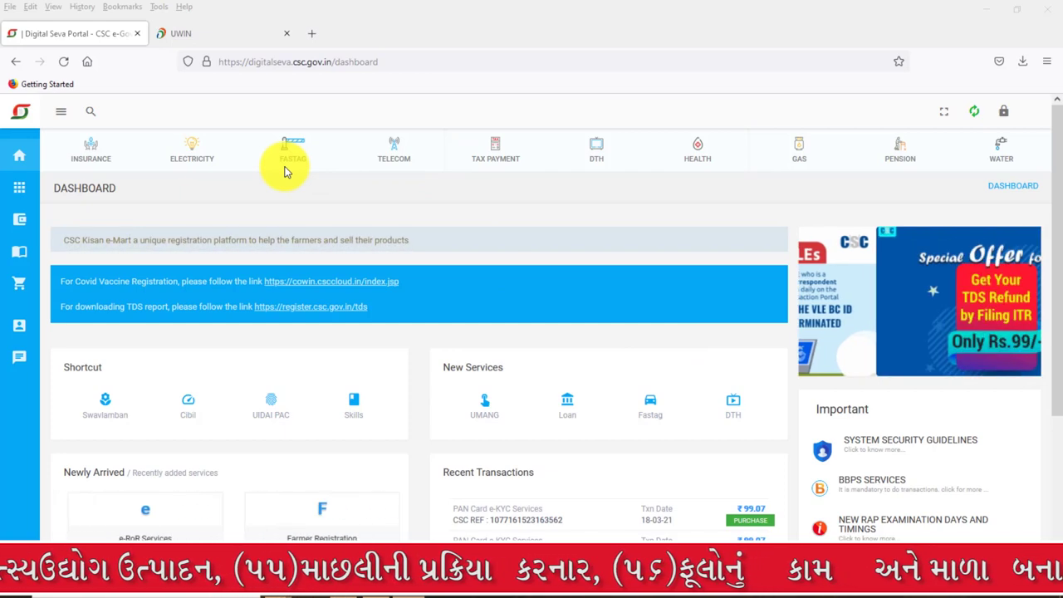
Sign in to the UWIN Gujarat portal as a VLE operator.
left_click(170, 33)
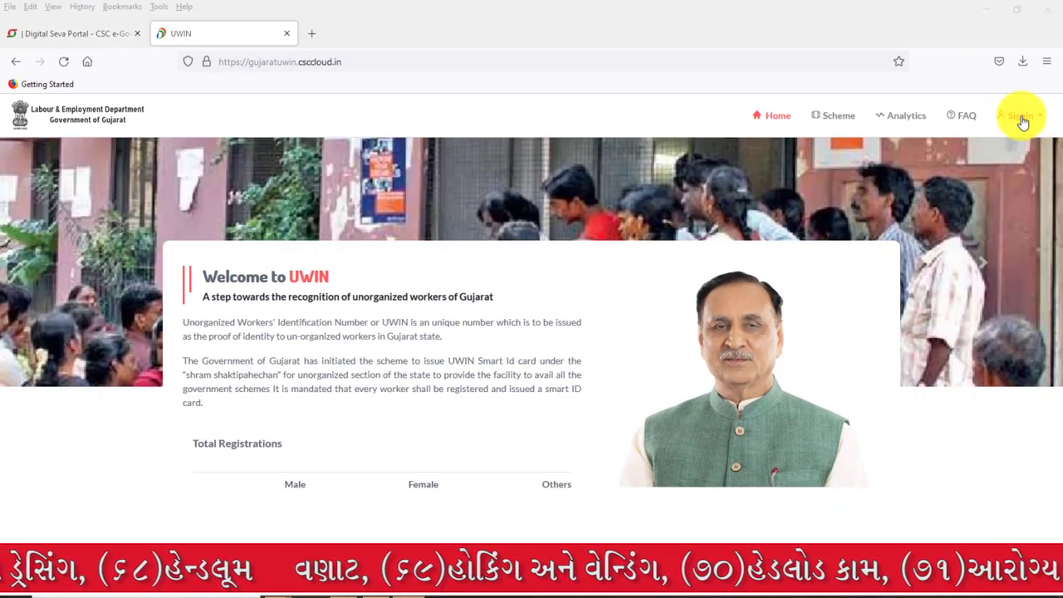
left_click(1022, 118)
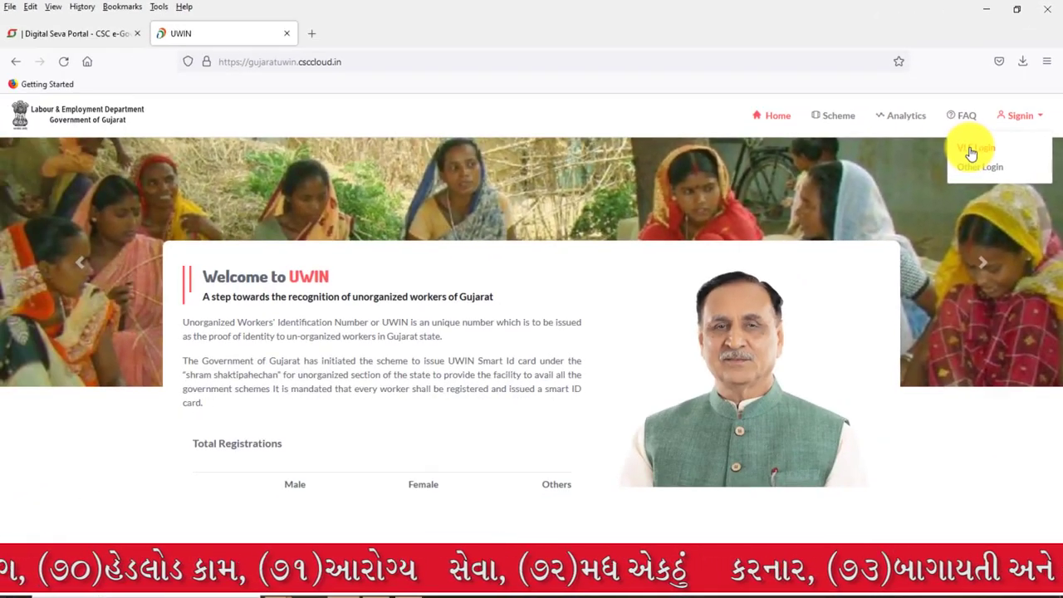
left_click(972, 150)
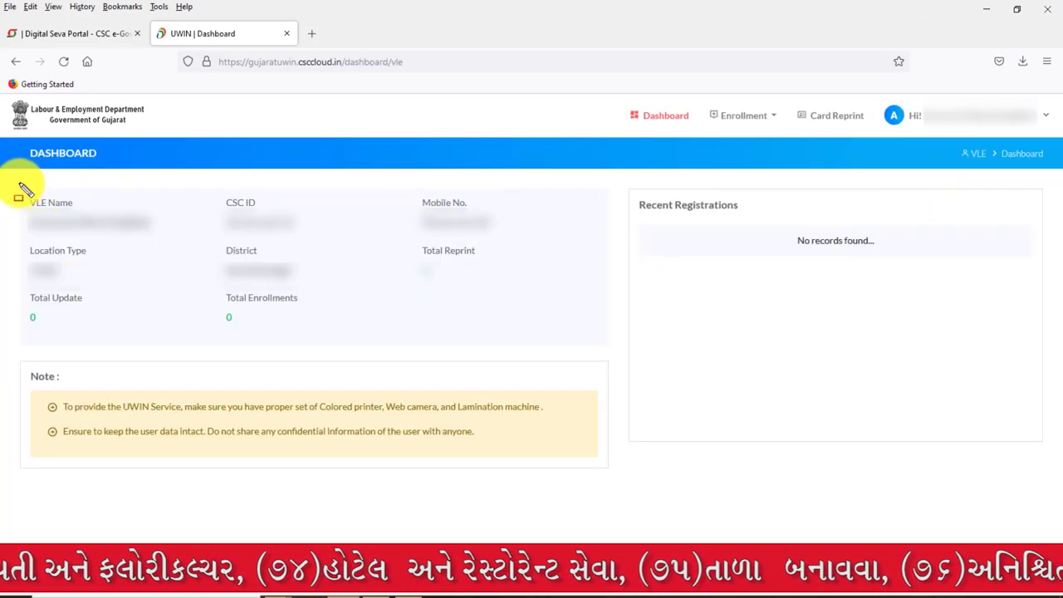
Start a New Enrollment from the Enrollment menu to get a blank registration form.
mouse_move(18, 181)
left_mouse_down()
mouse_move(287, 380)
mouse_move(825, 363)
left_mouse_up()
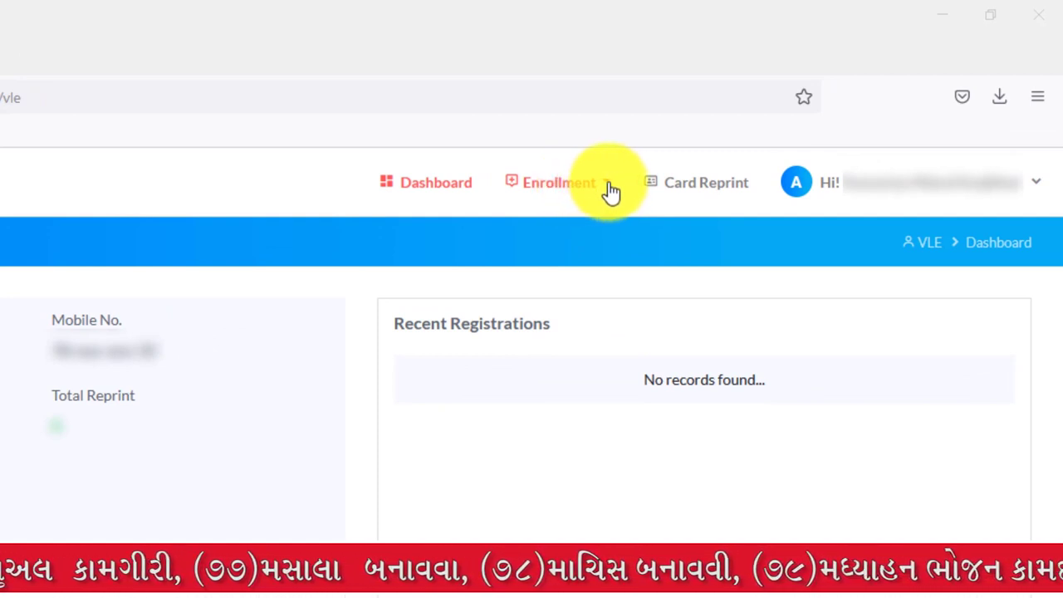
left_click(610, 191)
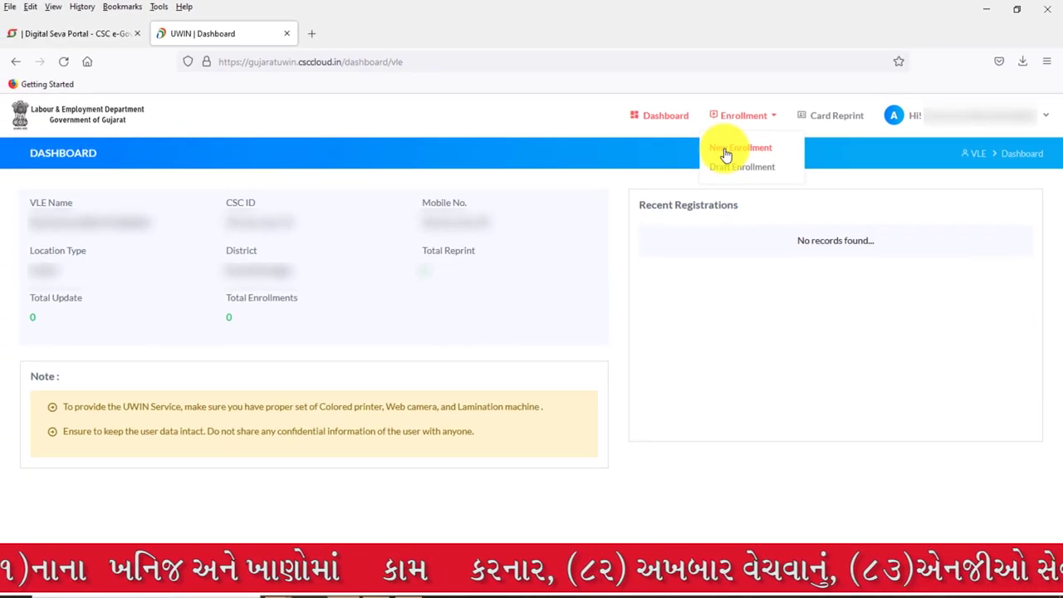
left_click(725, 154)
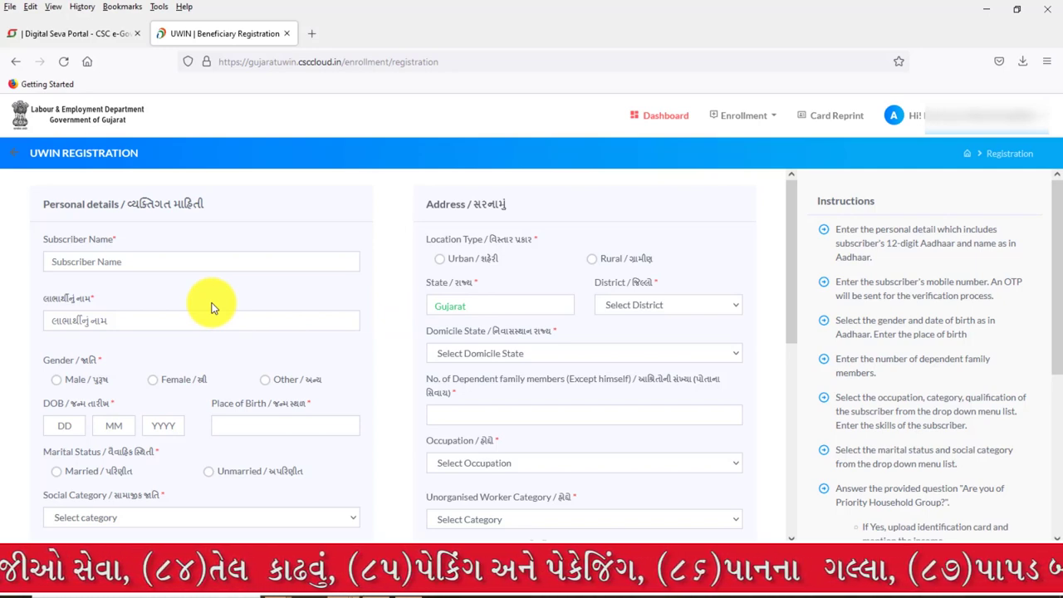
Zoom the registration form page out to 90%.
key("ctrl+minus")
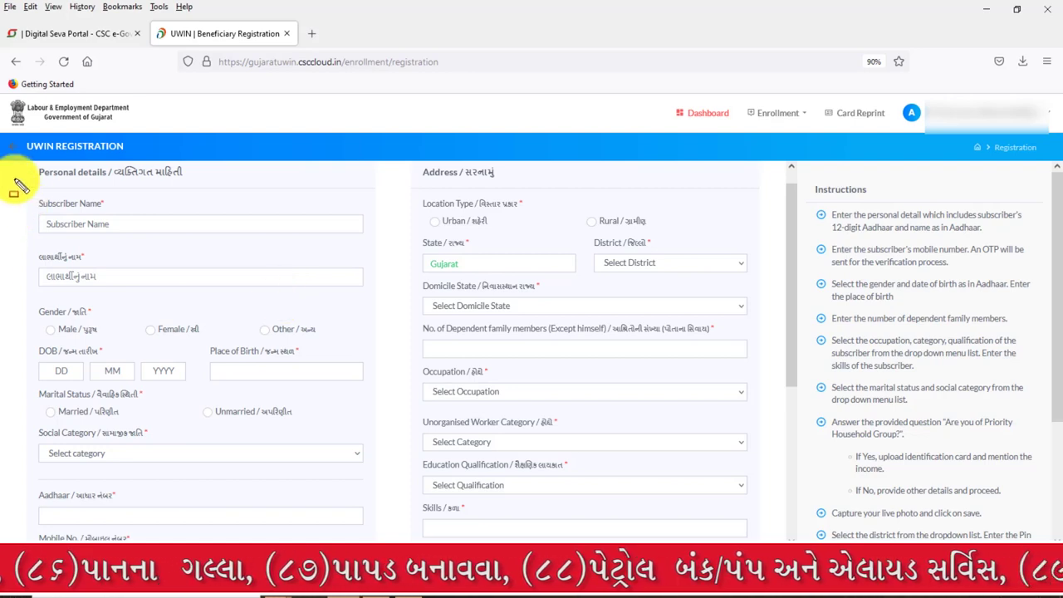
mouse_move(175, 225)
left_mouse_down()
mouse_move(339, 404)
mouse_move(375, 521)
mouse_move(391, 537)
left_mouse_up()
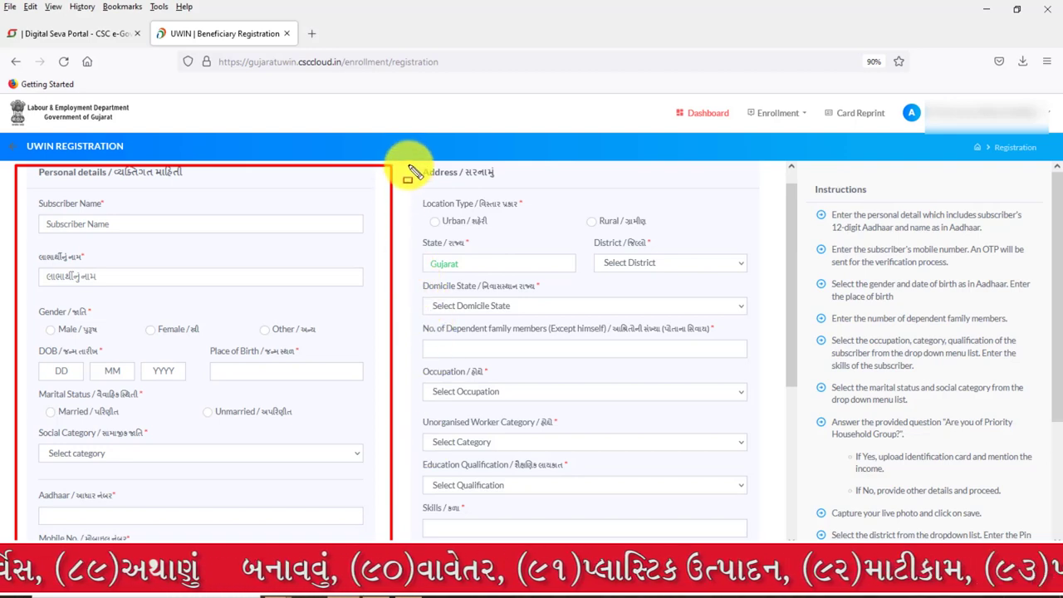
mouse_move(406, 164)
left_mouse_down()
mouse_move(746, 529)
mouse_move(767, 538)
left_mouse_up()
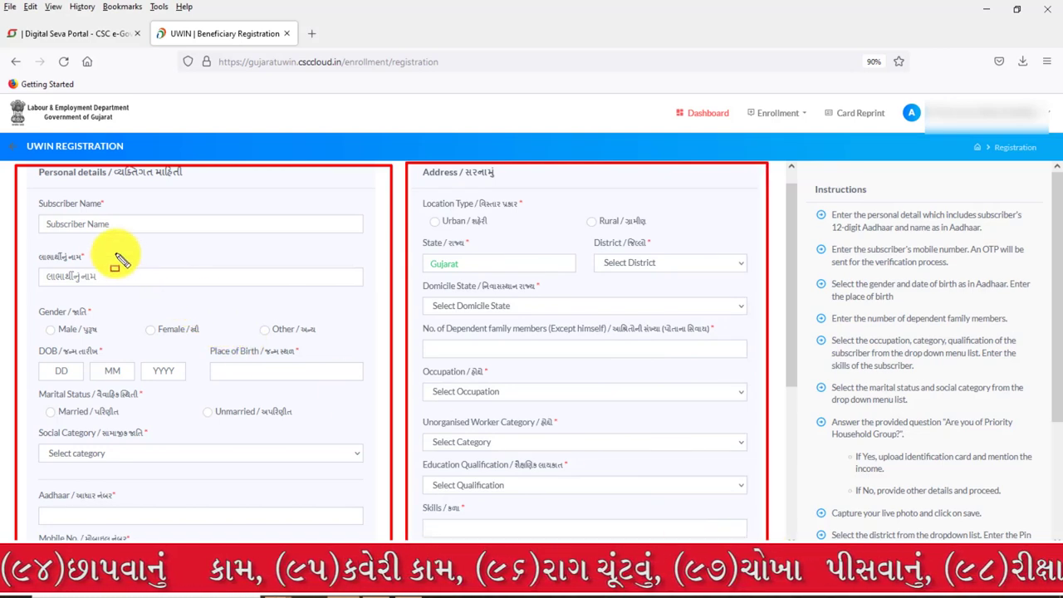
key("Escape")
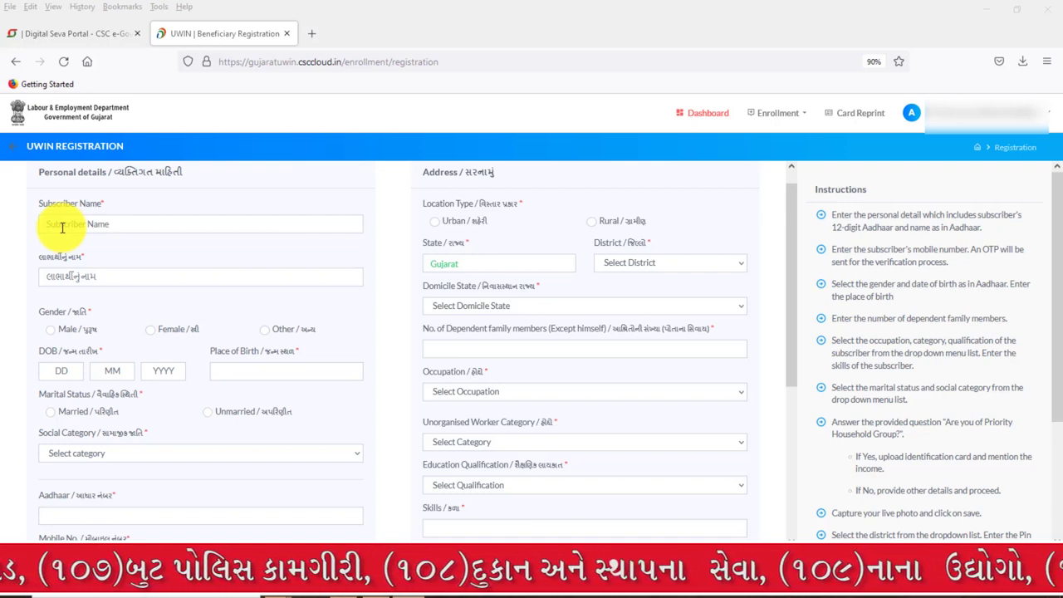
left_click(61, 226)
key("ctrl+v")
key("Tab")
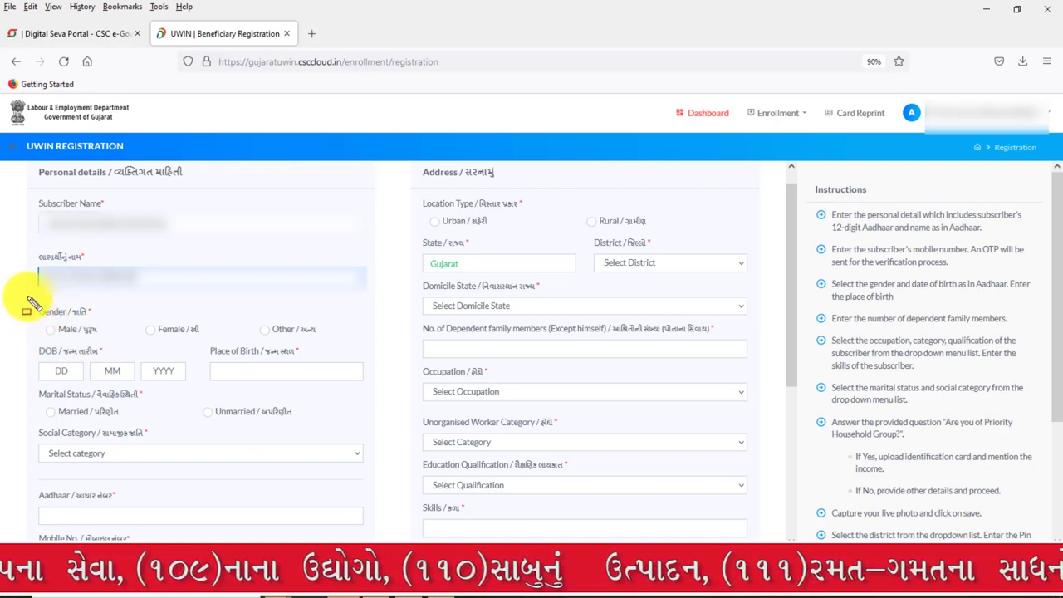
left_click_drag(27, 297, 103, 314)
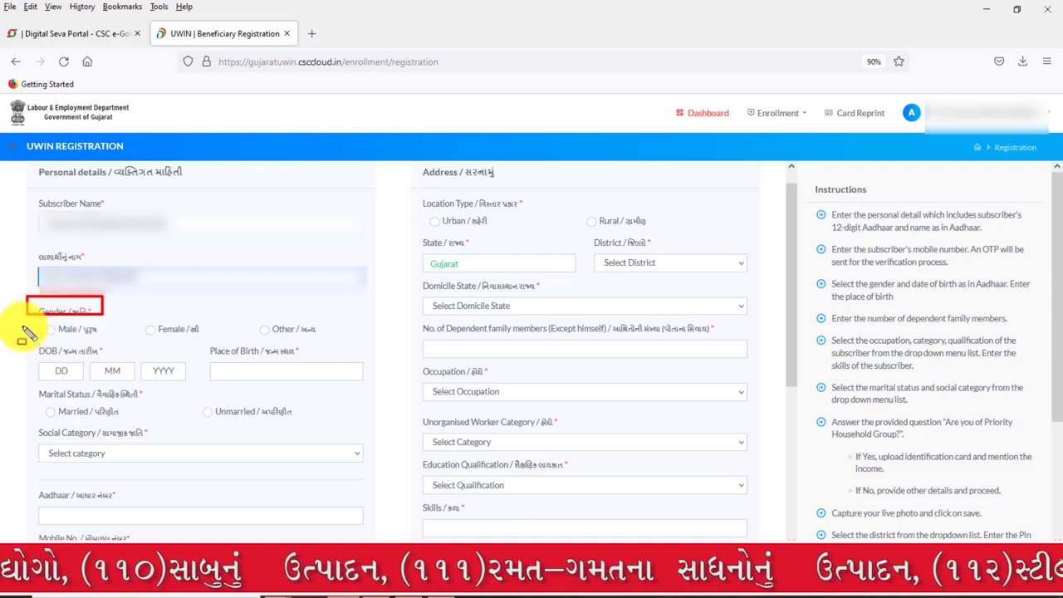
mouse_move(33, 321)
left_mouse_down()
mouse_move(102, 340)
mouse_move(277, 354)
mouse_move(333, 343)
left_mouse_up()
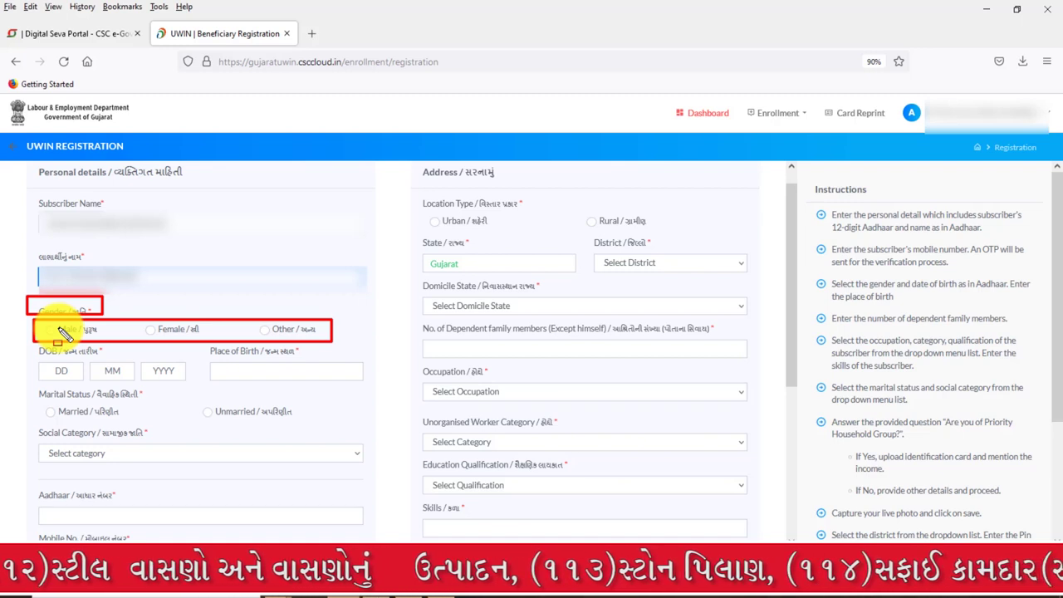
key("Escape")
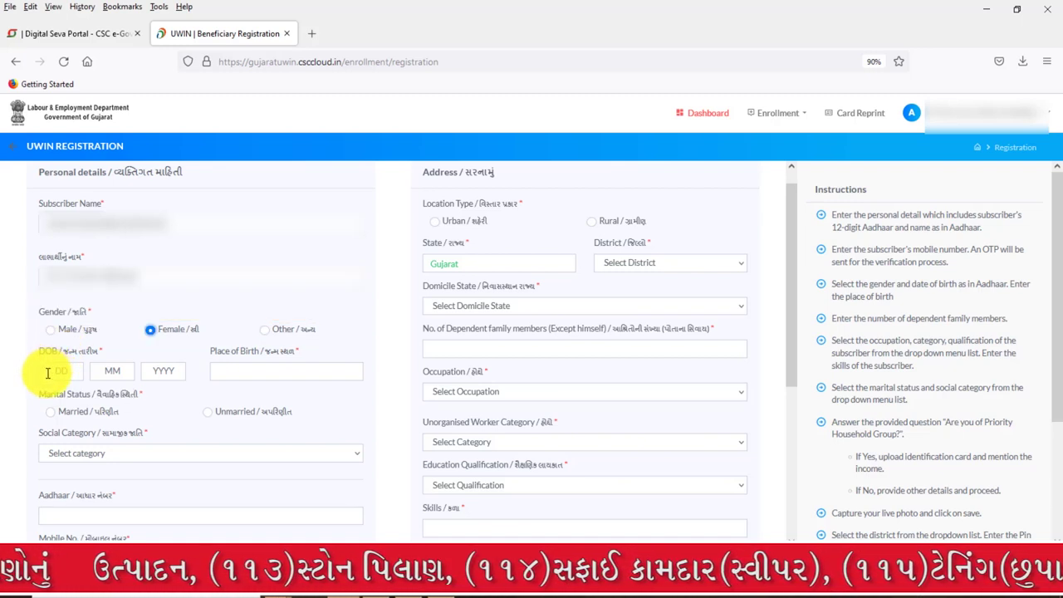
left_click(48, 372)
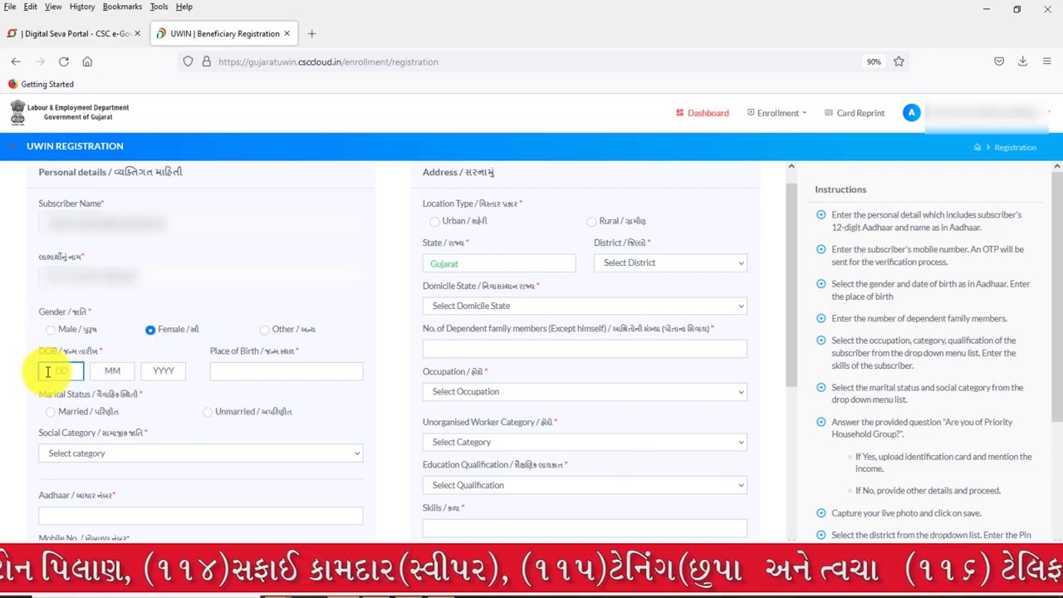
type("02")
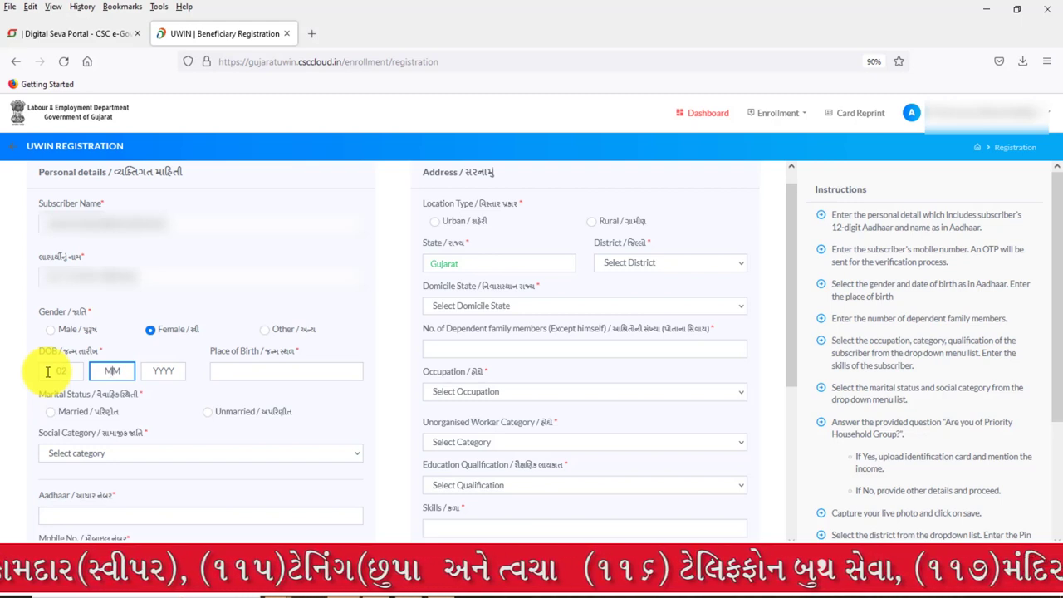
type("04")
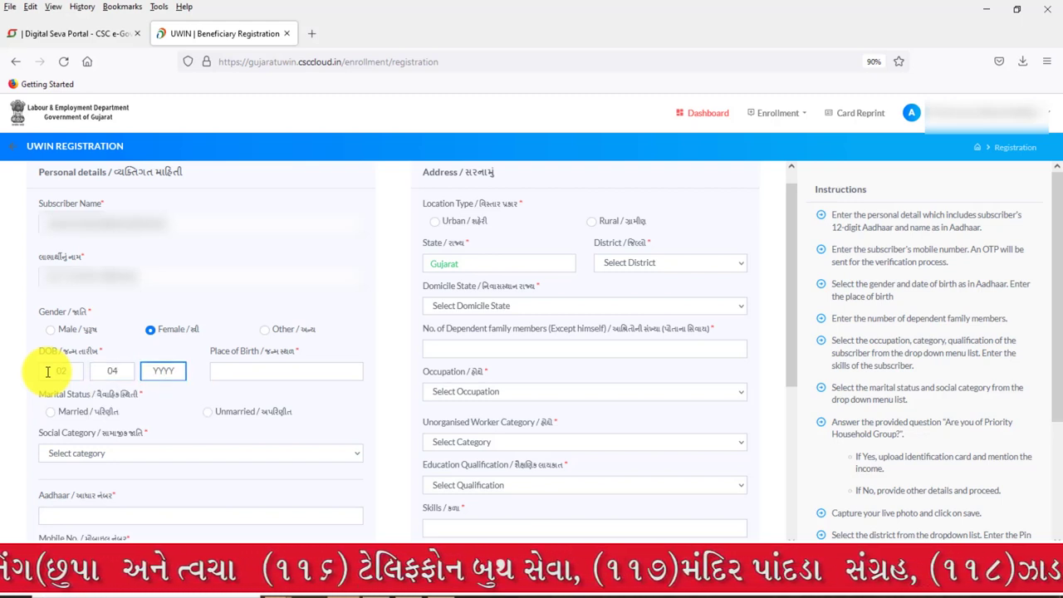
type("1978")
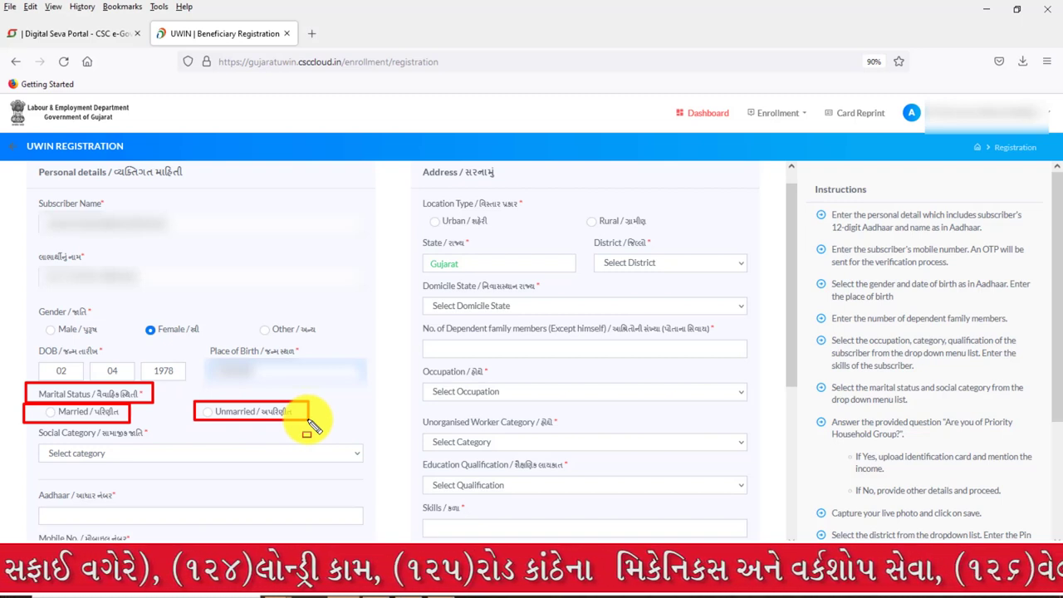
Set marital status Married, social category OBC, and enter the subscriber's Aadhaar number.
left_click(51, 411)
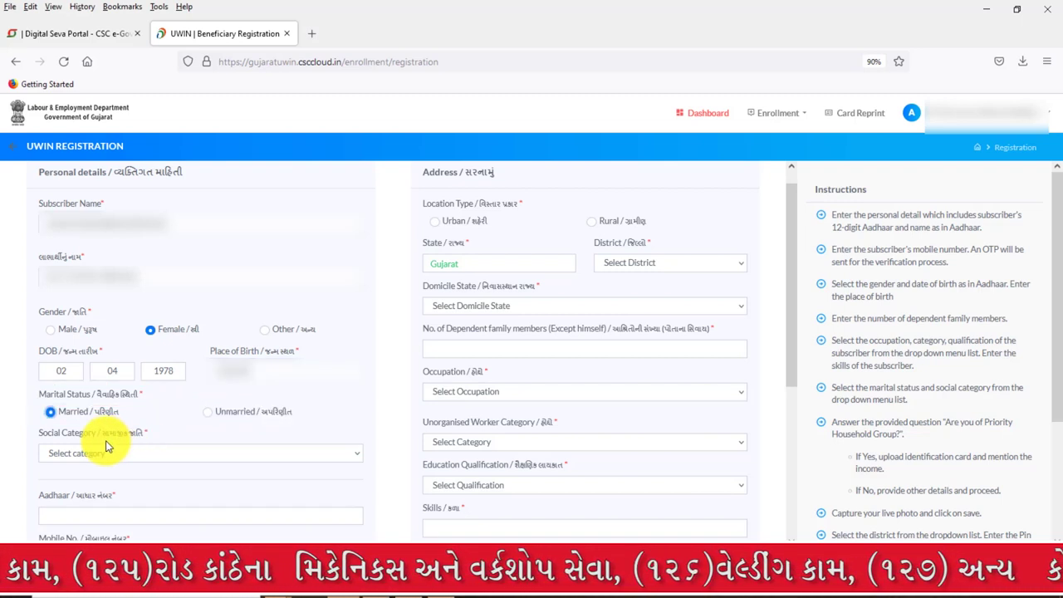
left_click(358, 456)
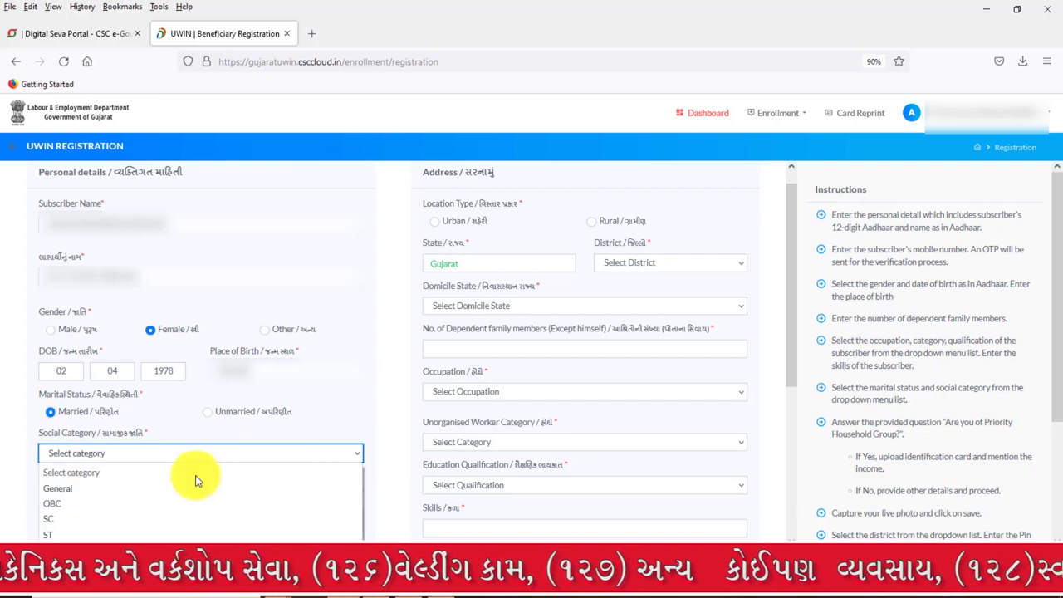
left_click(56, 504)
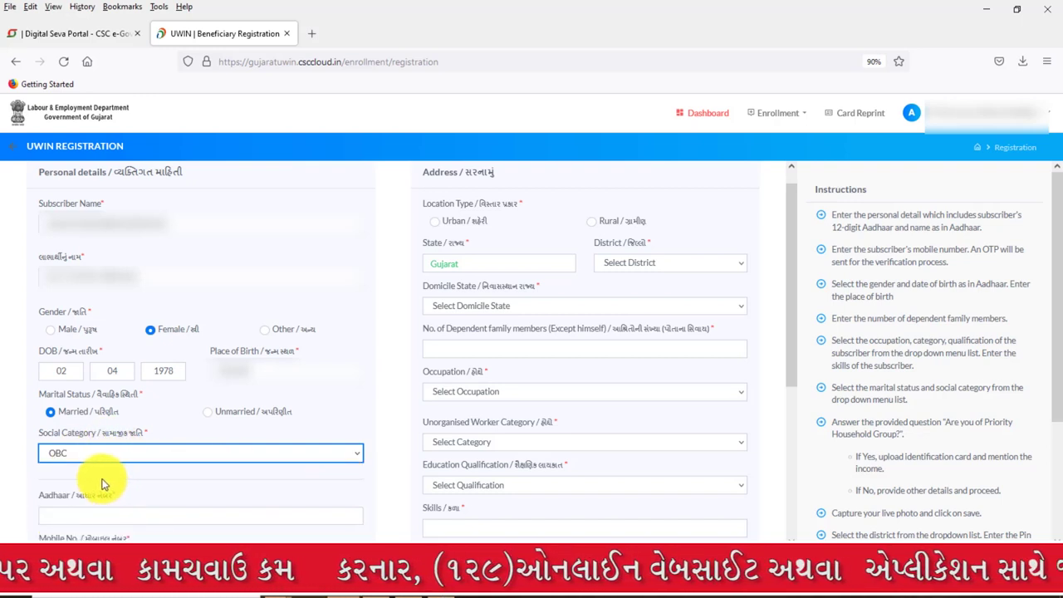
left_click(70, 514)
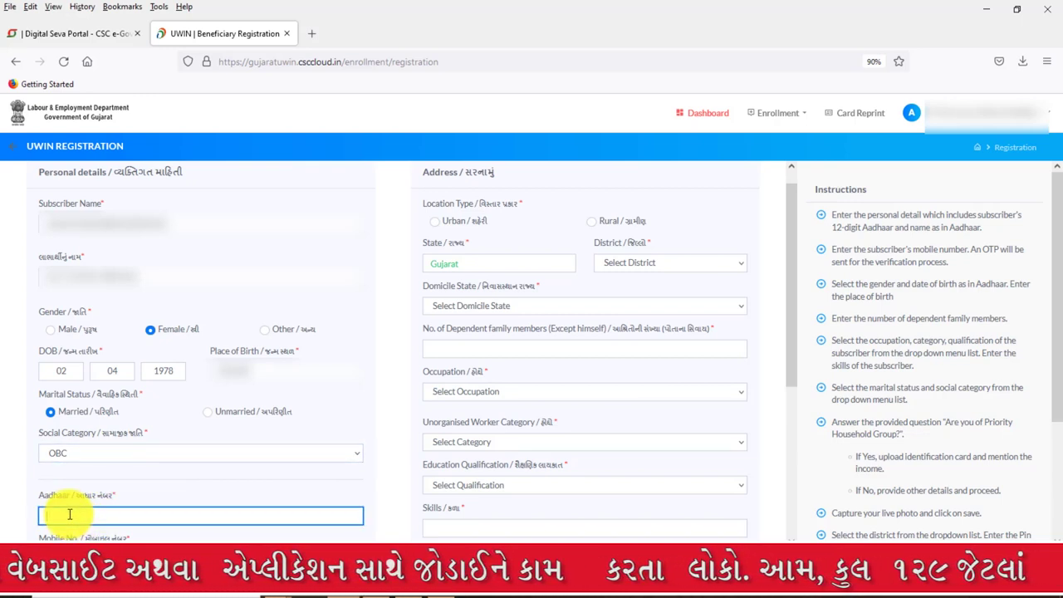
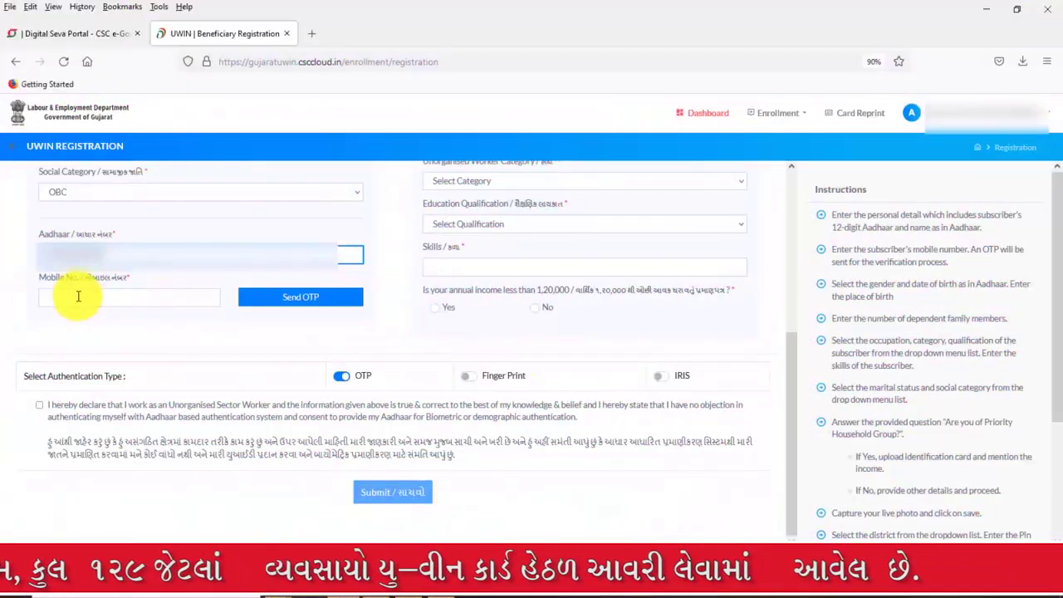
left_click(78, 296)
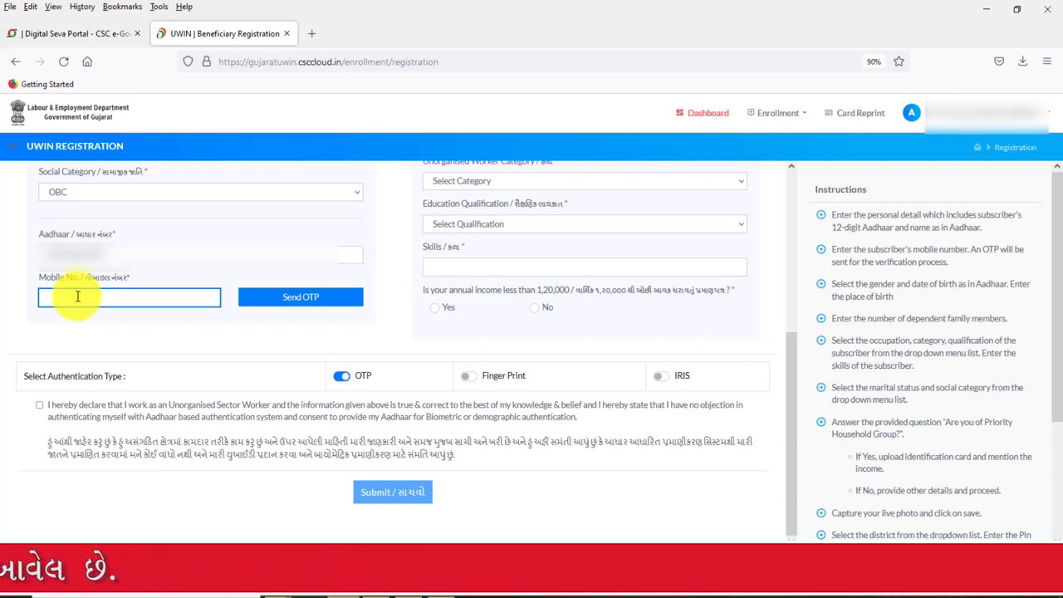
Enter the subscriber's mobile number, send the OTP, and verify it with the received code.
type("987")
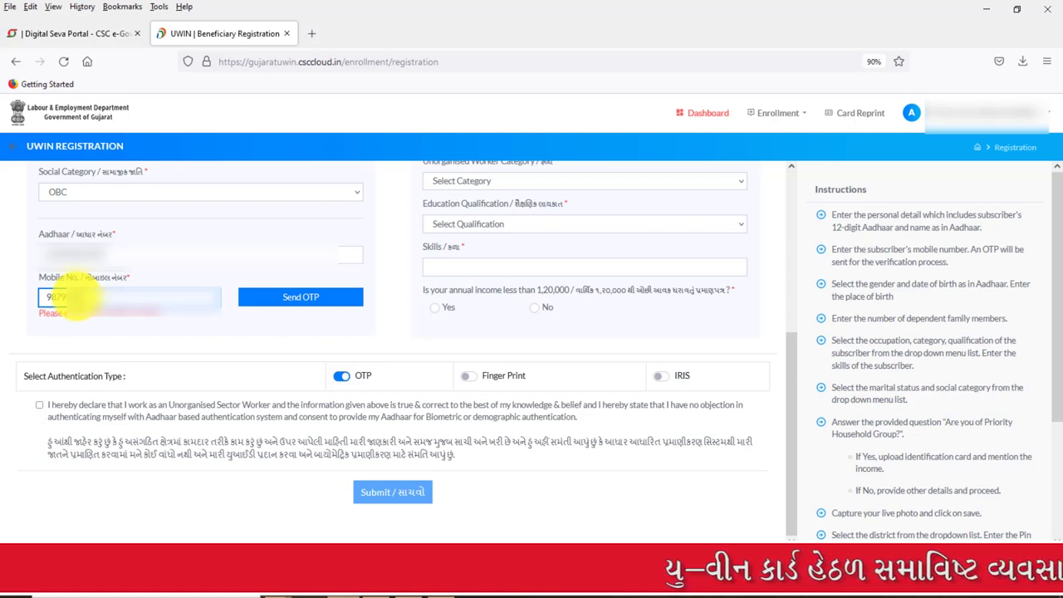
type("9")
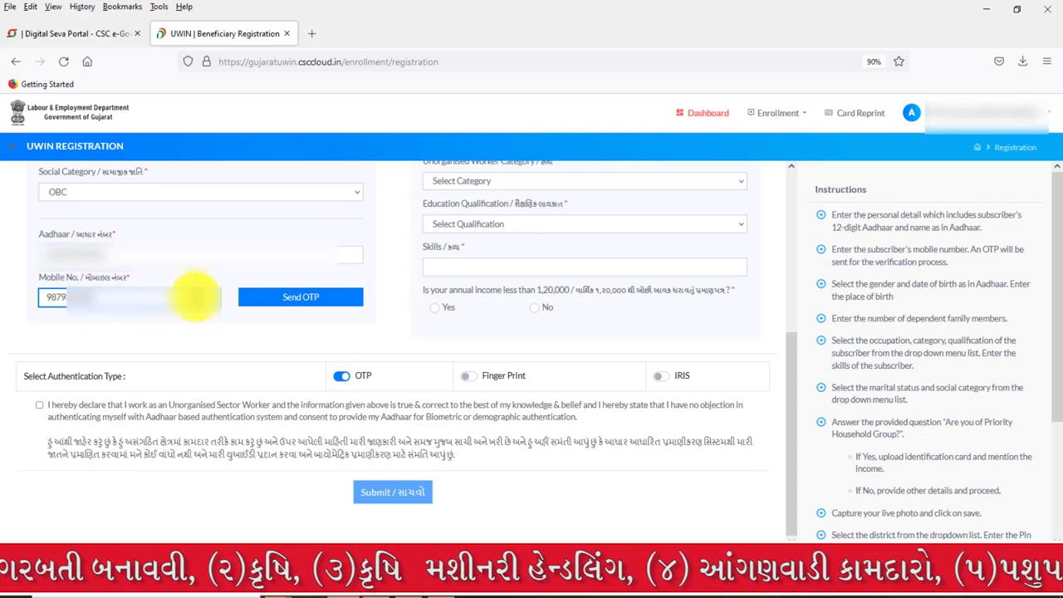
left_click(293, 301)
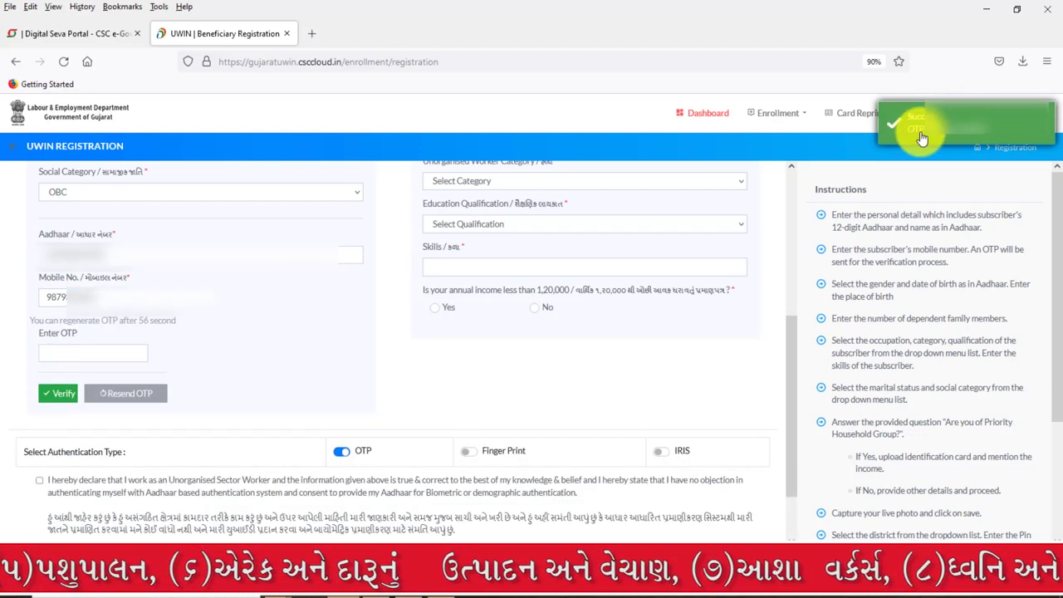
left_click(87, 354)
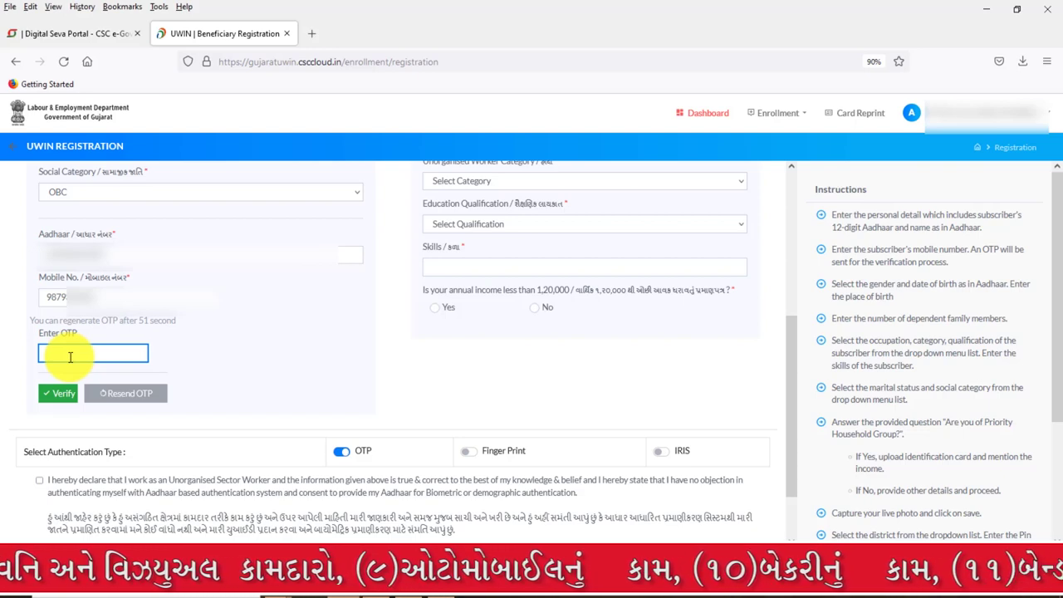
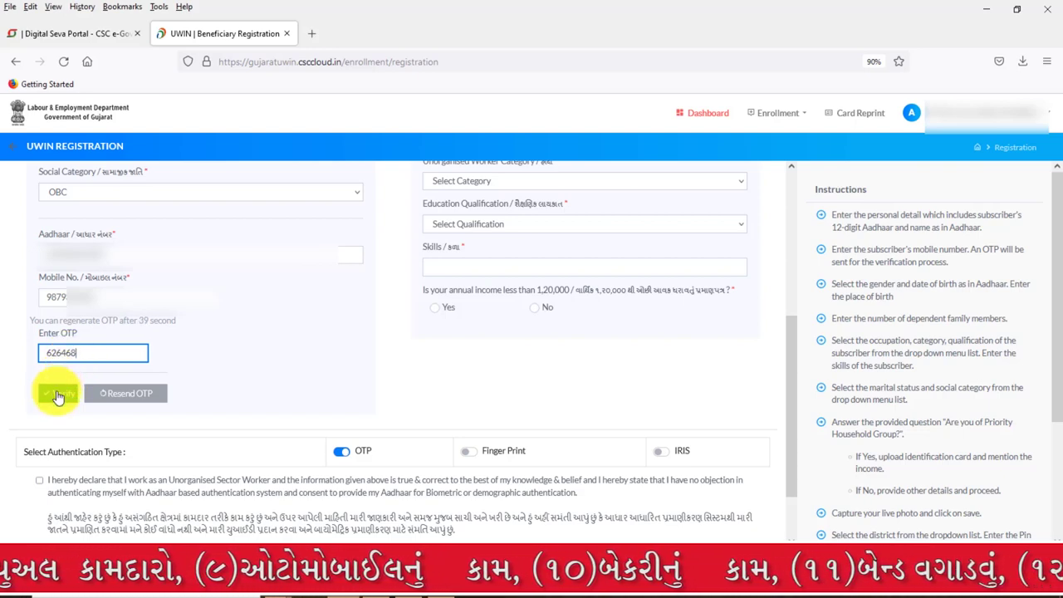
left_click(58, 395)
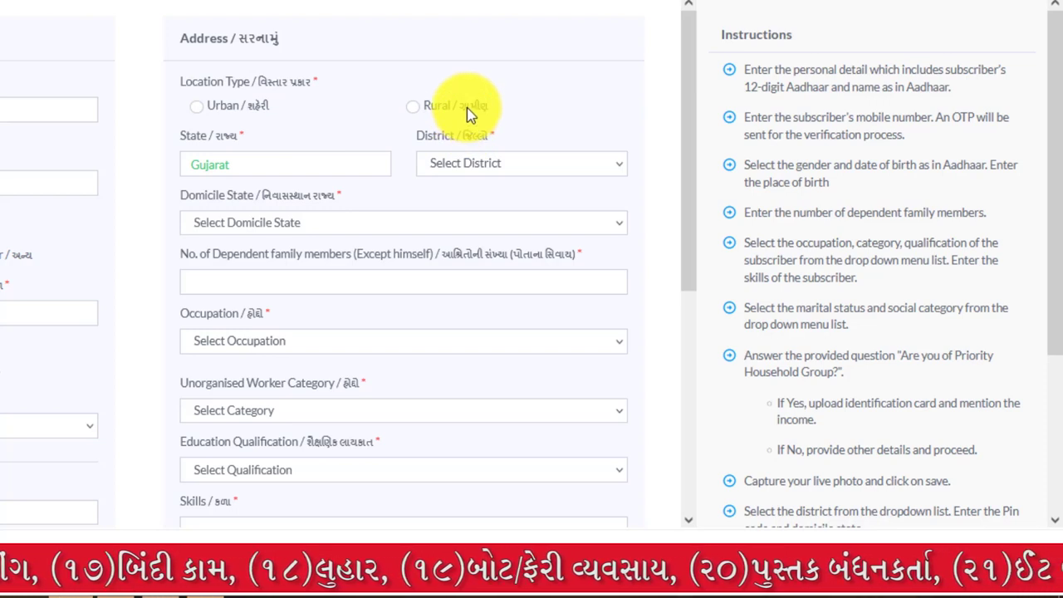
Set the address location type to Urban and choose the subscriber's district.
left_click(196, 107)
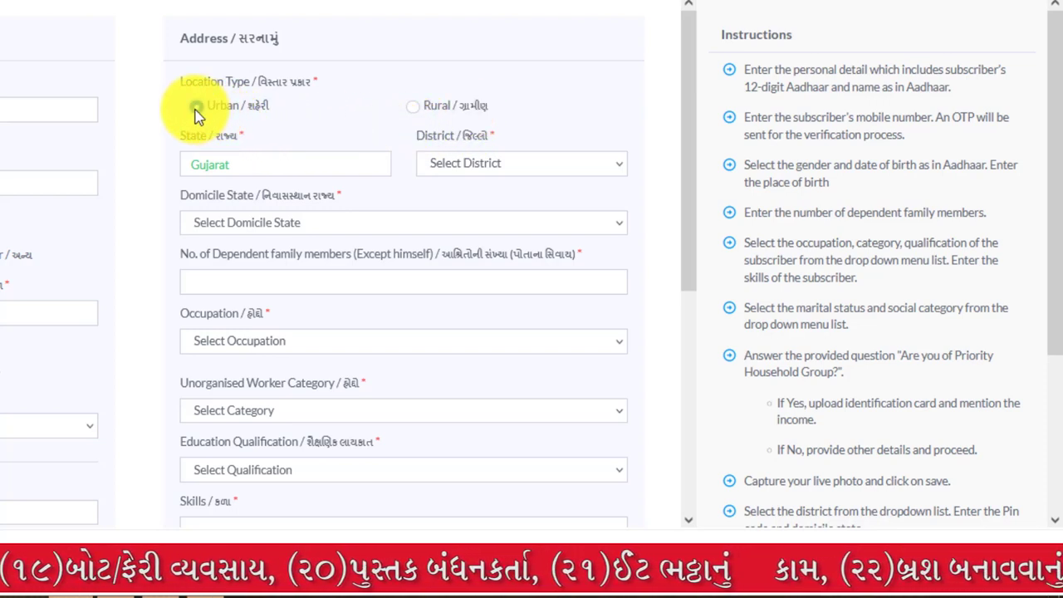
left_click(413, 108)
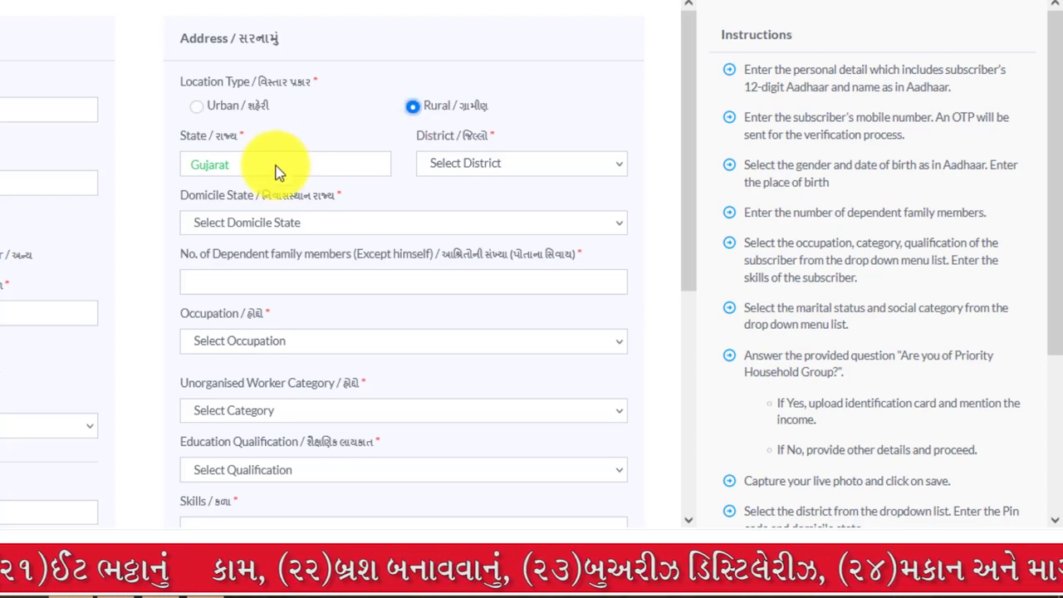
left_click(197, 109)
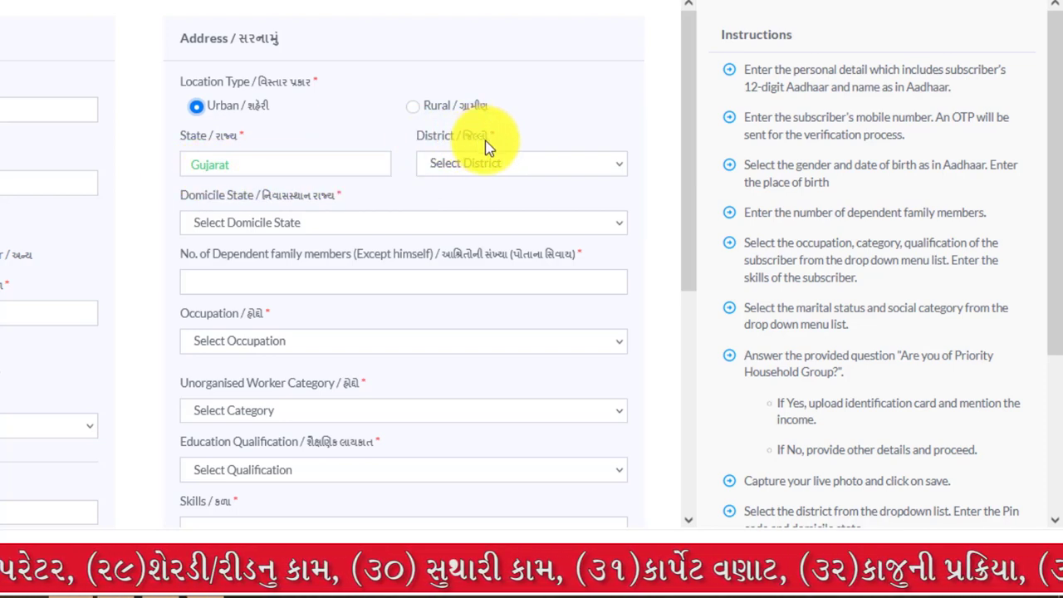
left_click(571, 166)
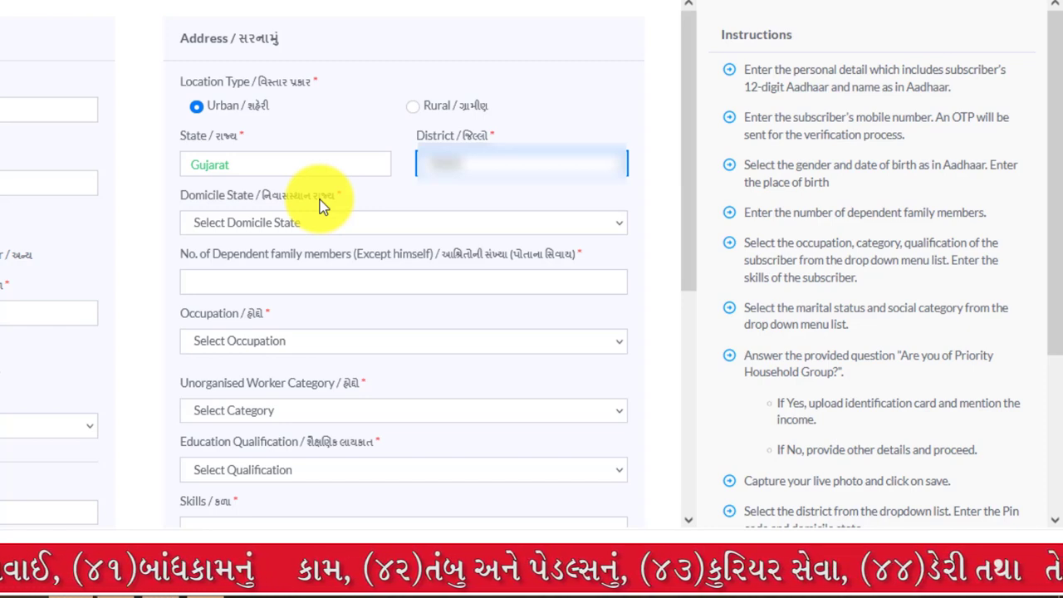
Set Domicile State to Gujarat, 3 dependent family members, and occupation Health service.
left_click(314, 224)
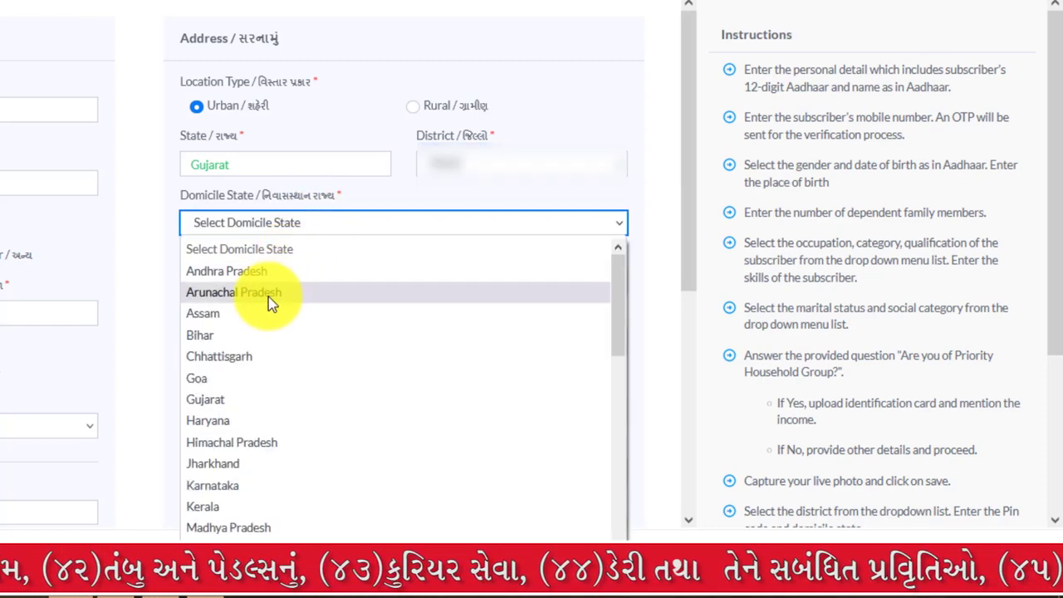
left_click(221, 403)
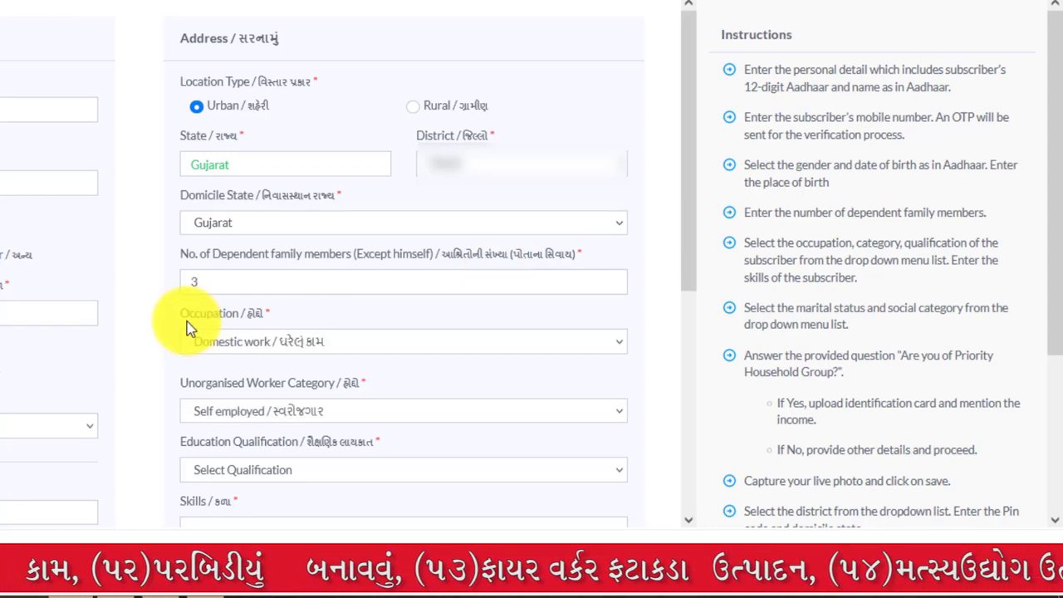
left_click(619, 347)
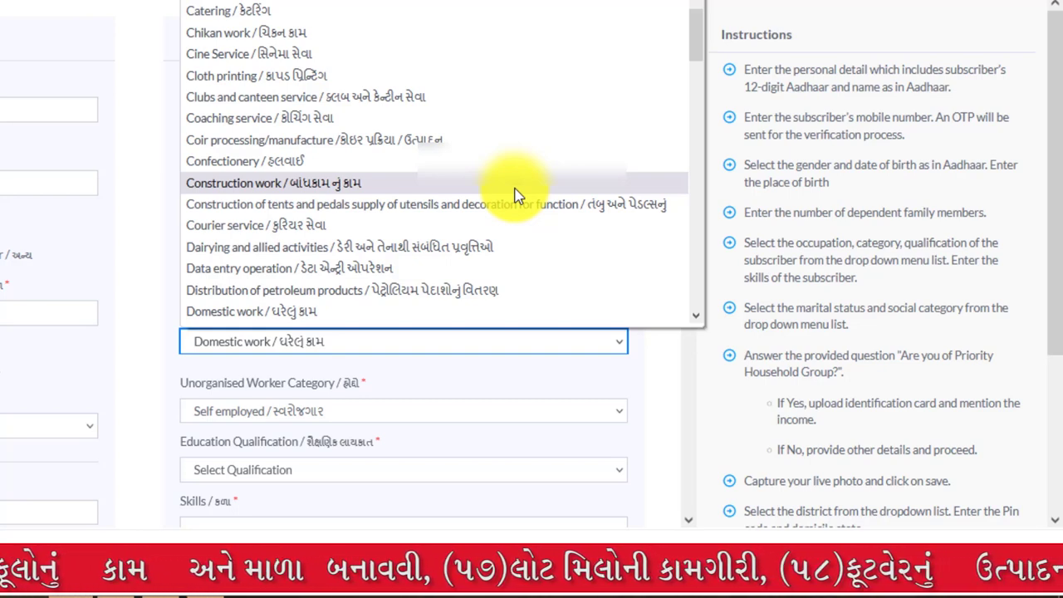
key("h")
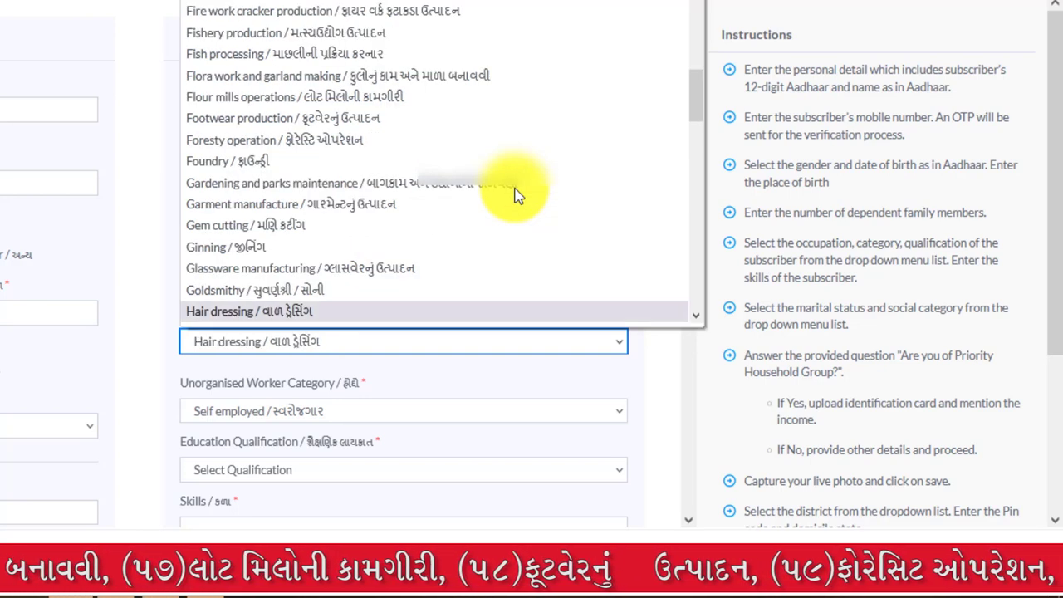
scroll(252, 10, "down", 4)
left_click(252, 10)
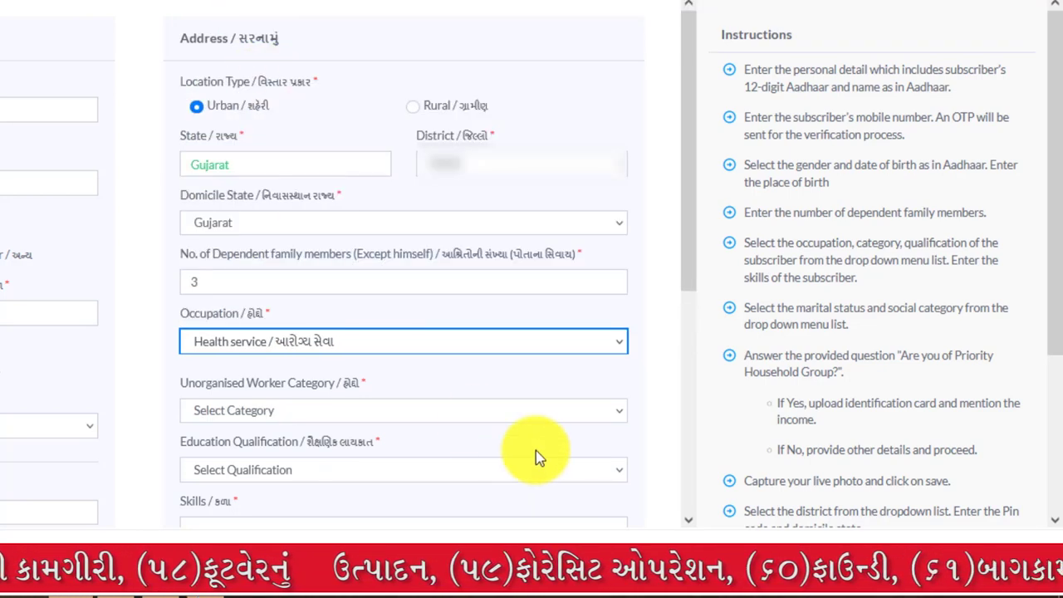
Choose Household worker as the worker category and 5 to 8 as education qualification.
left_click(623, 413)
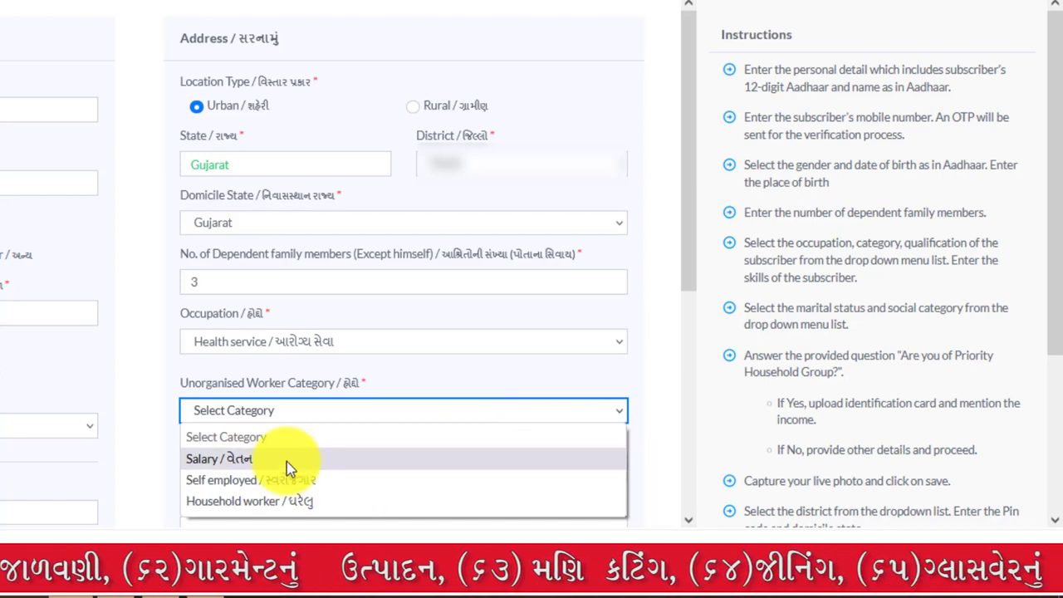
key("Down")
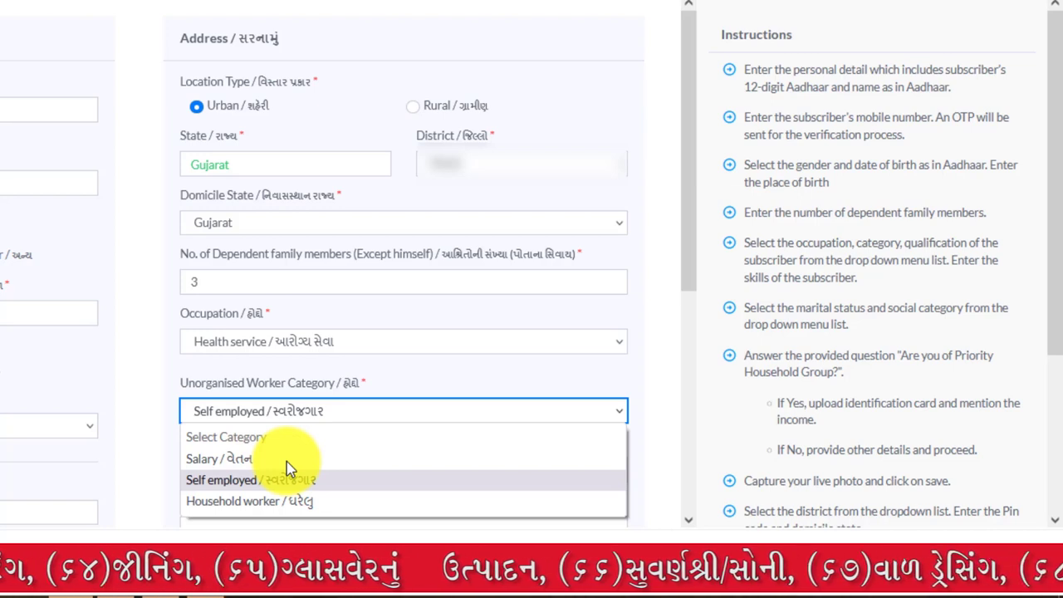
key("Down")
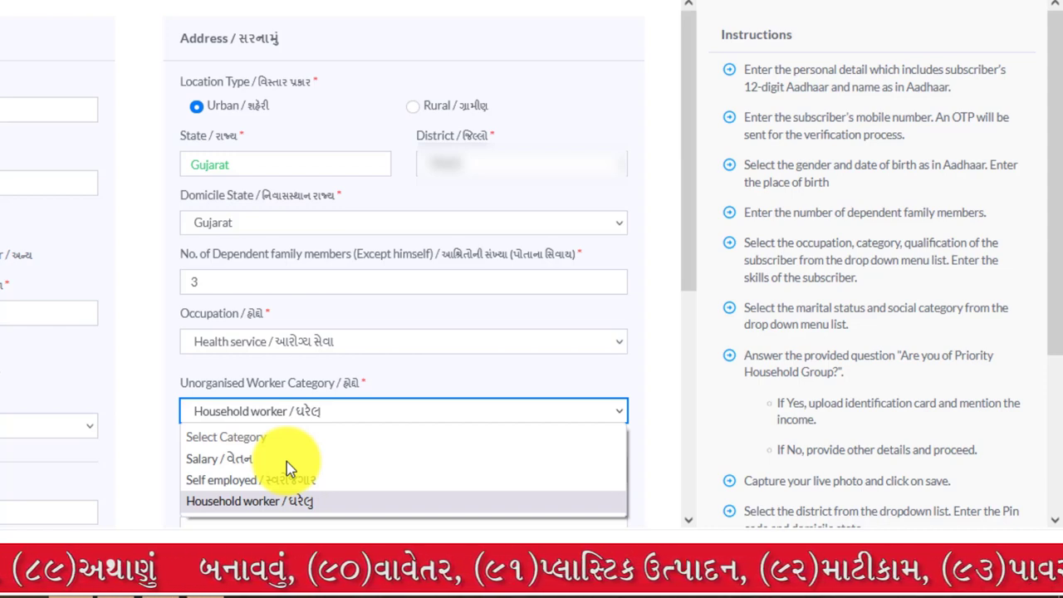
scroll(286, 460, "down", 4)
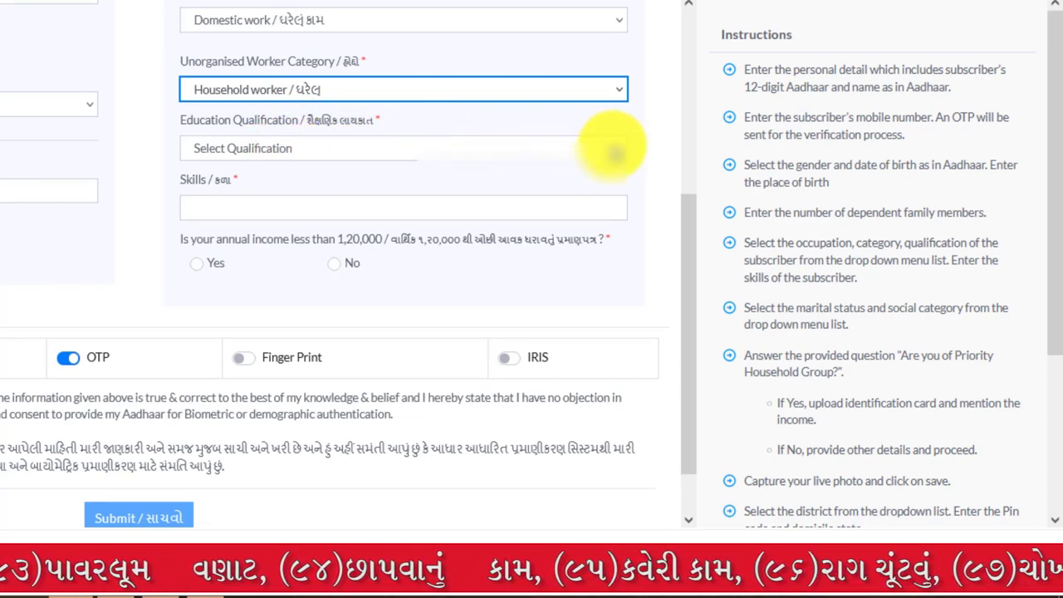
left_click(614, 149)
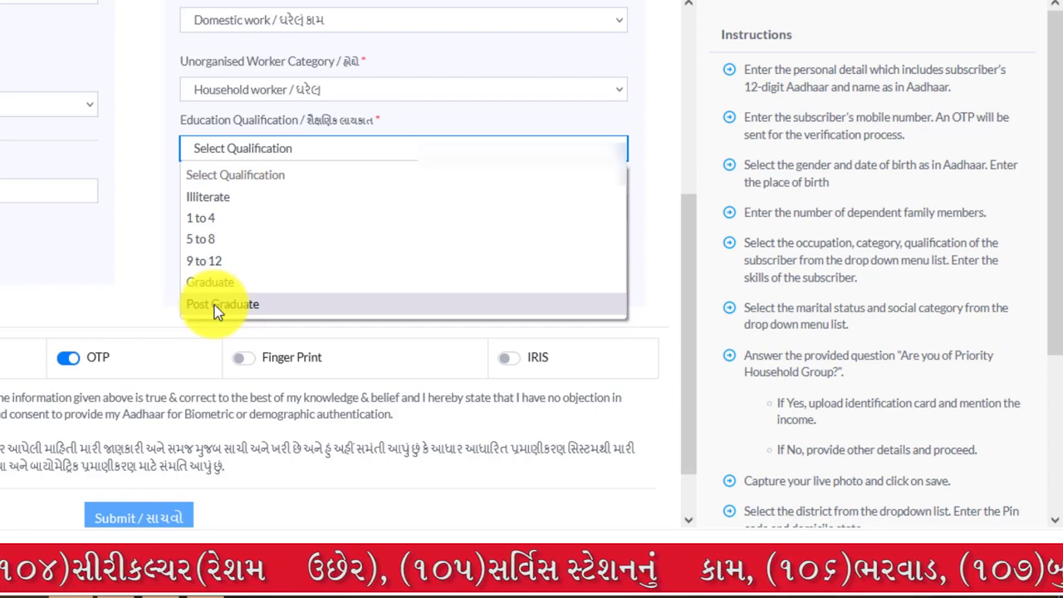
left_click(291, 239)
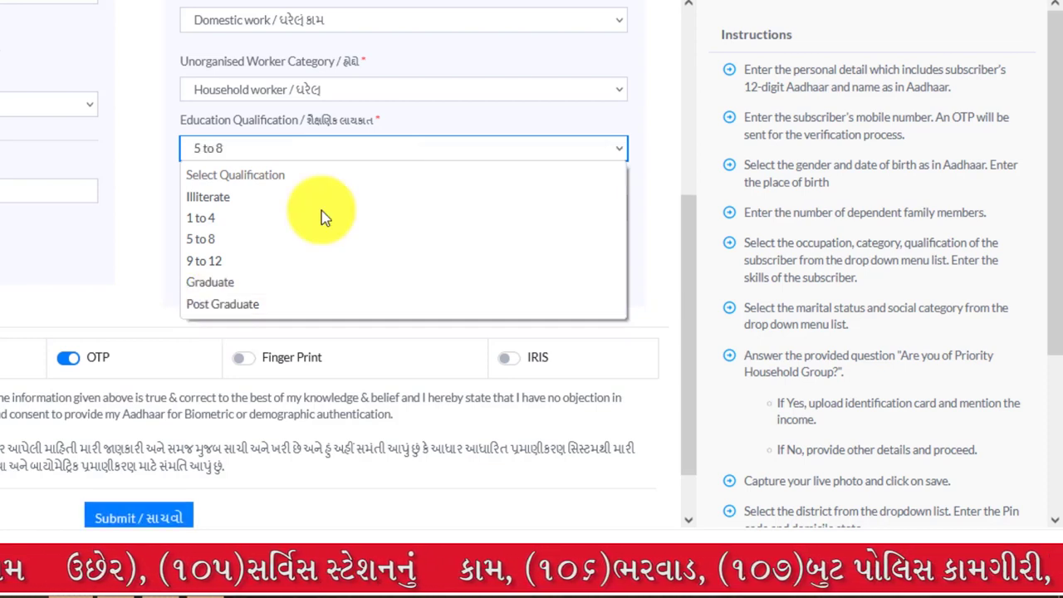
Fill Skills with 'Household Worker' and answer Yes to the income-below-1,20,000 question.
left_click(209, 238)
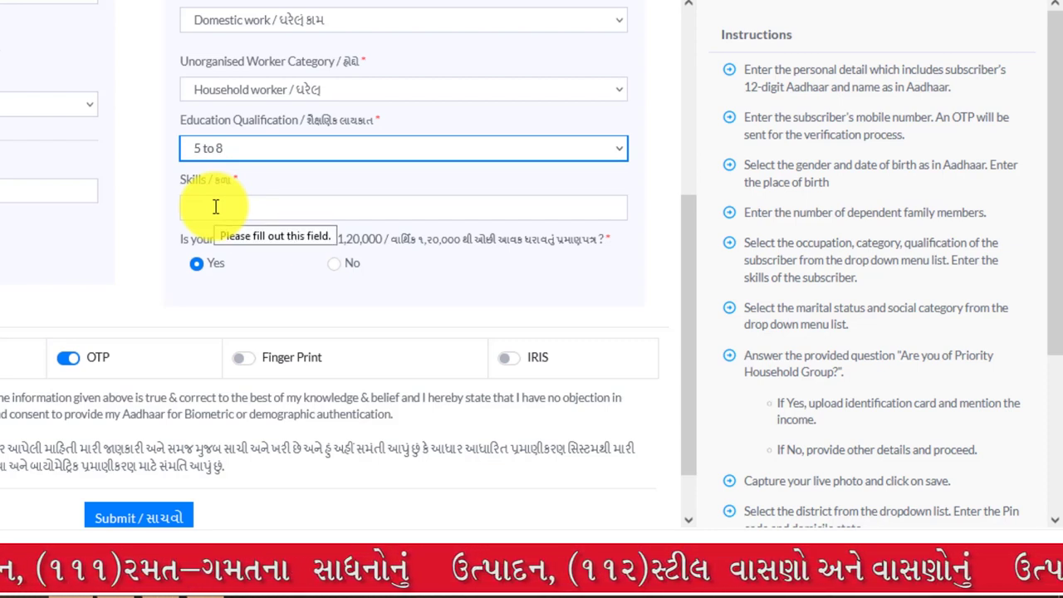
left_click(215, 207)
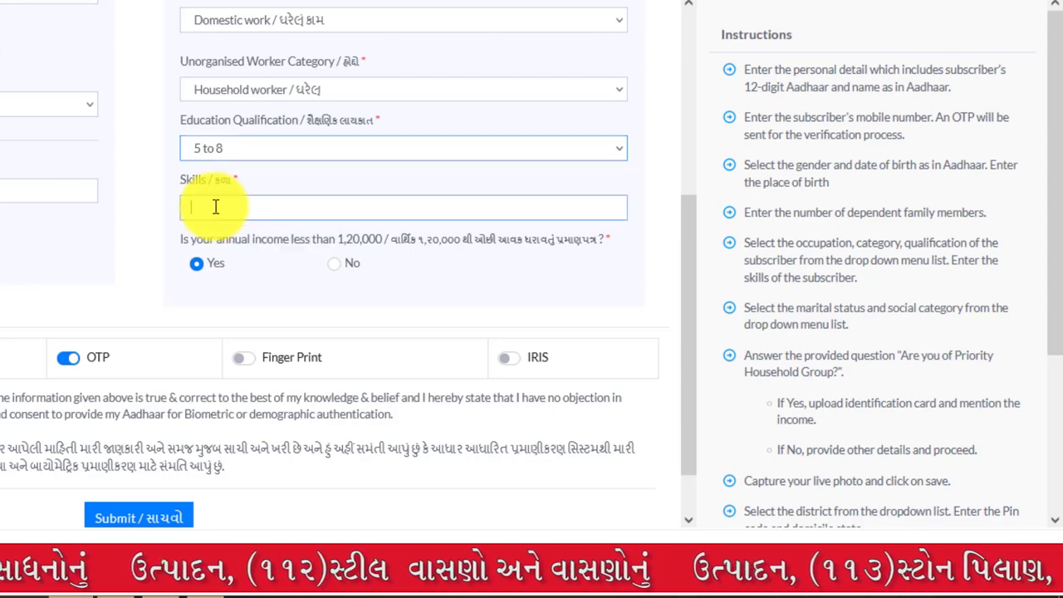
type("Household Worker")
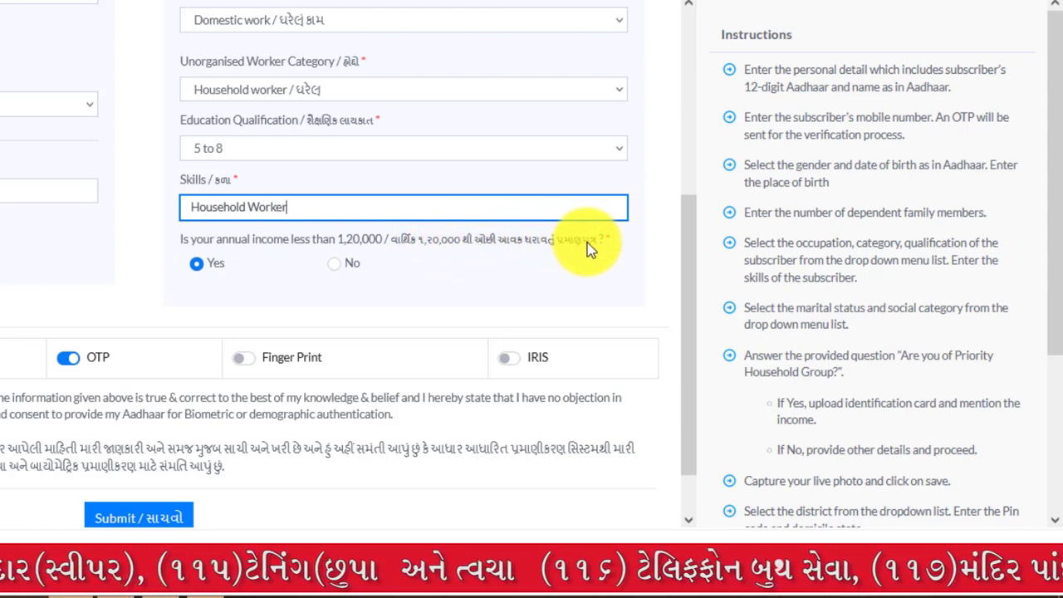
left_click(197, 264)
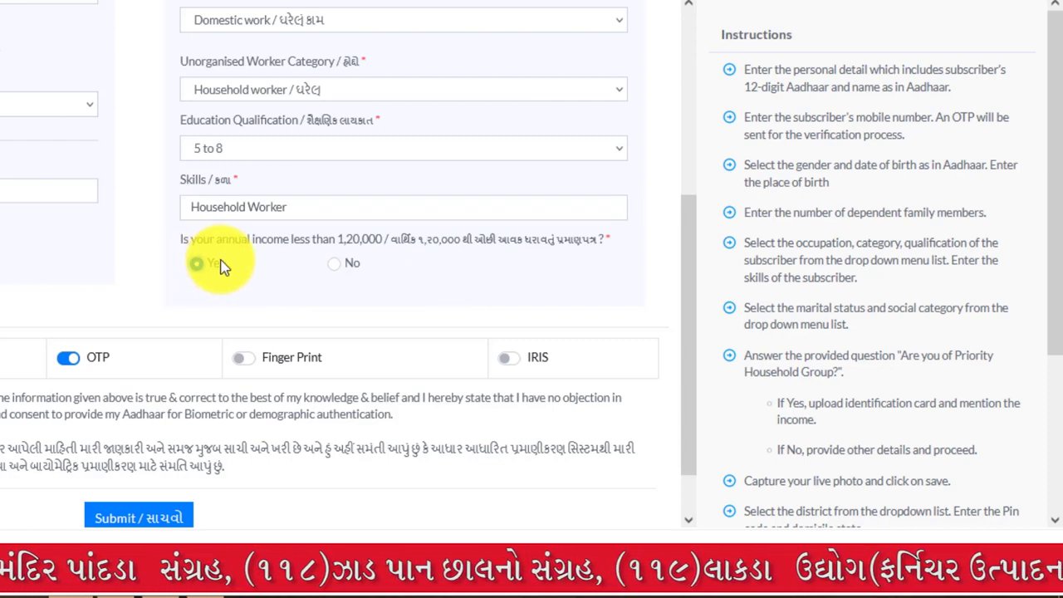
left_click(334, 264)
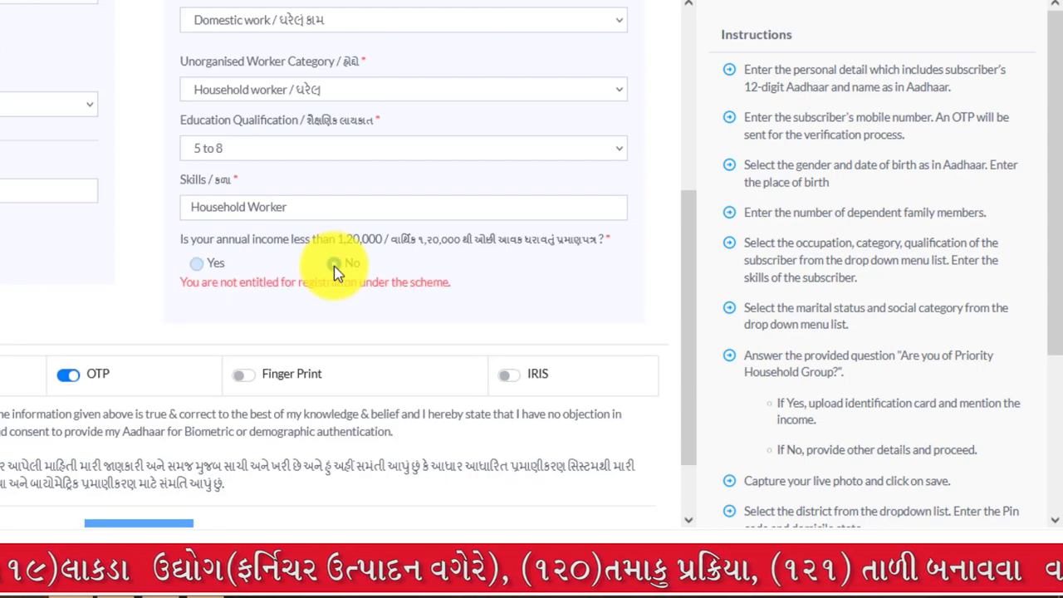
left_click(197, 264)
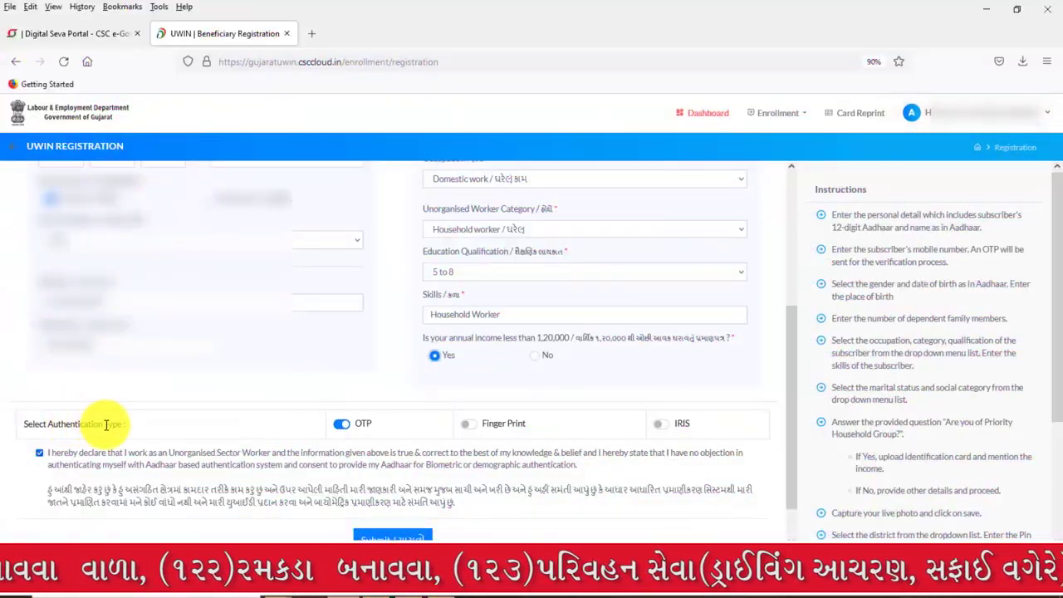
Keep OTP authentication on, accept the worker declaration and submit the registration form.
left_click(341, 427)
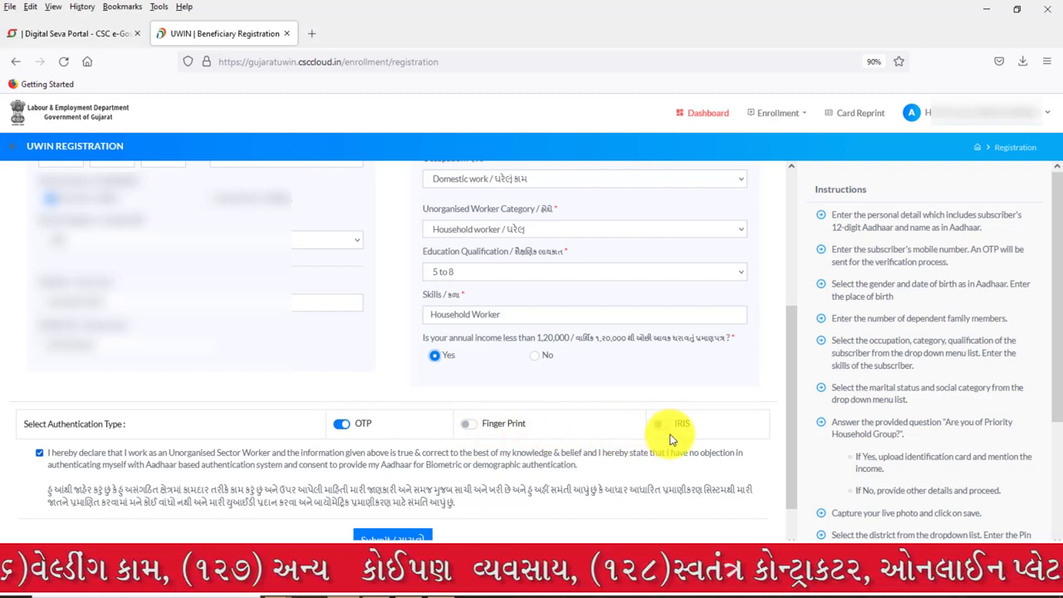
left_click(339, 426)
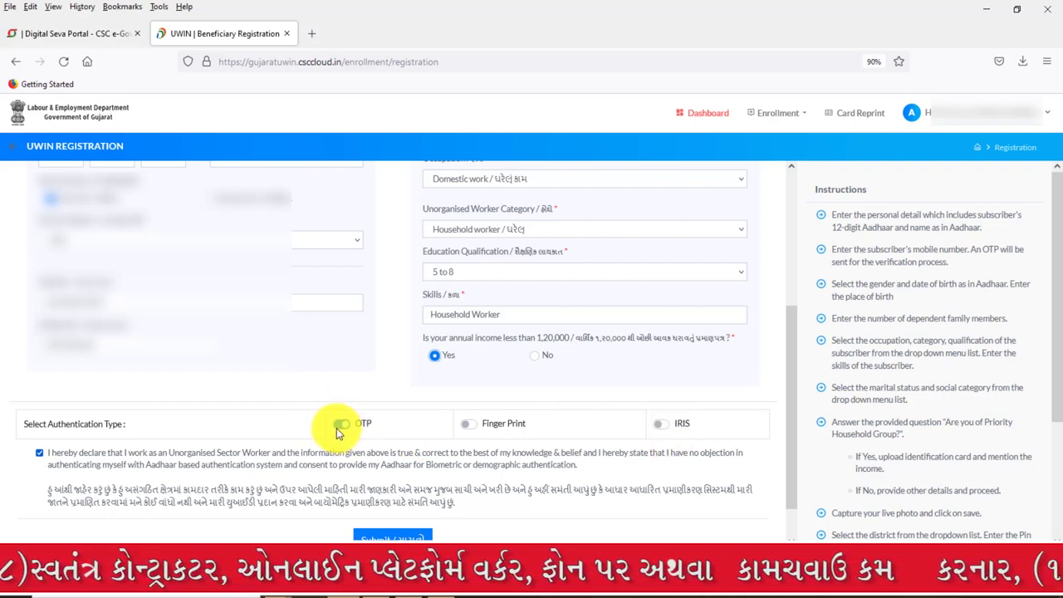
left_click(339, 426)
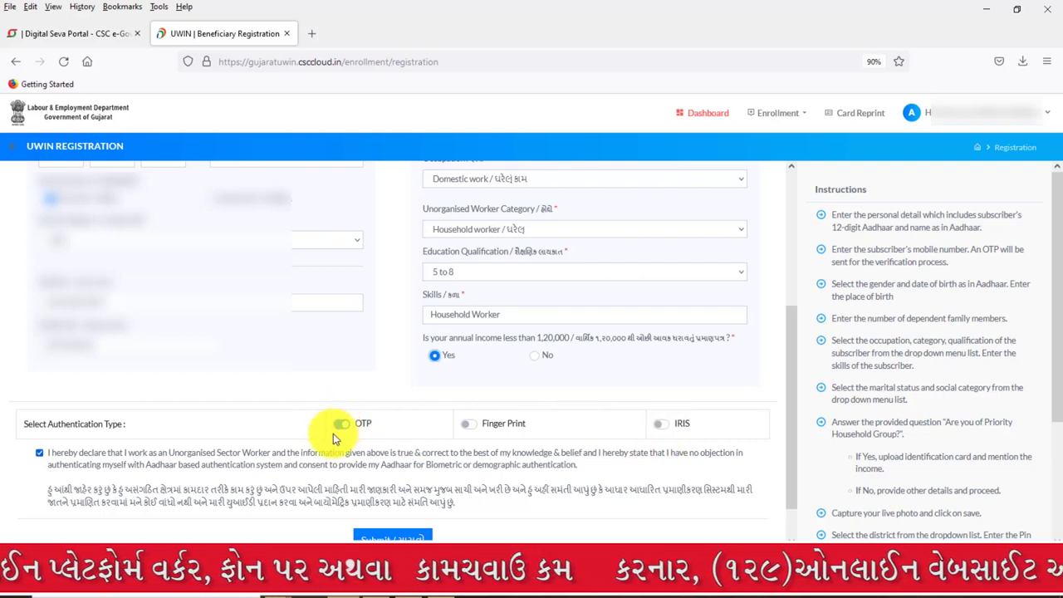
left_click(39, 454)
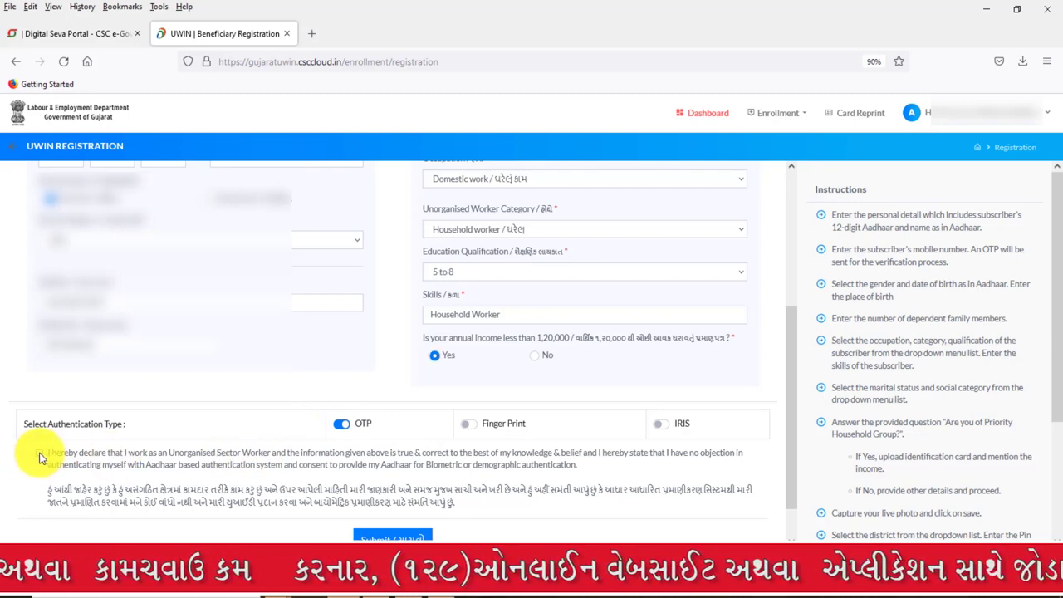
left_click(39, 453)
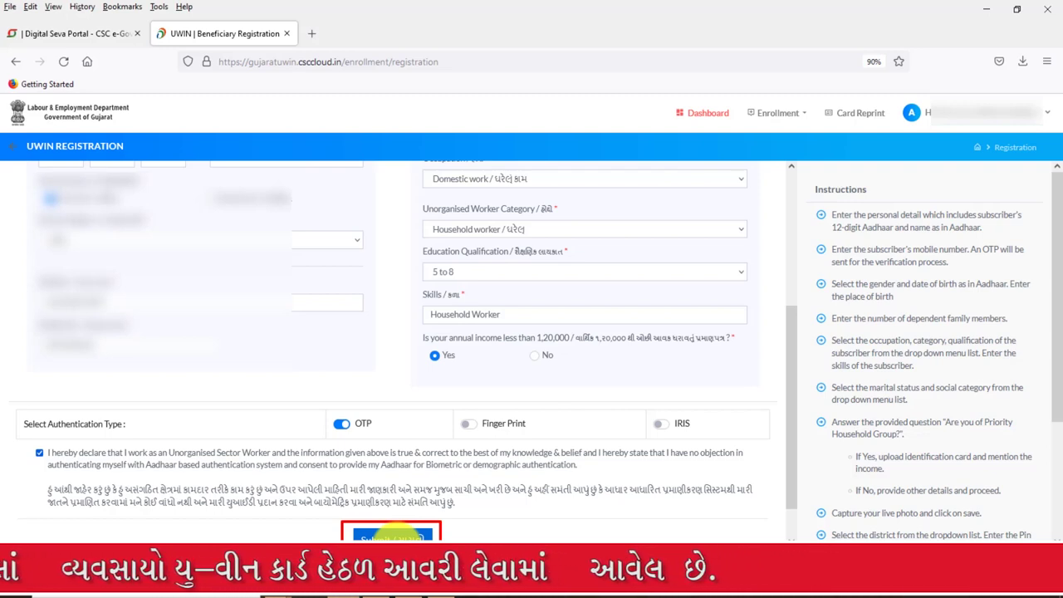
left_click(387, 533)
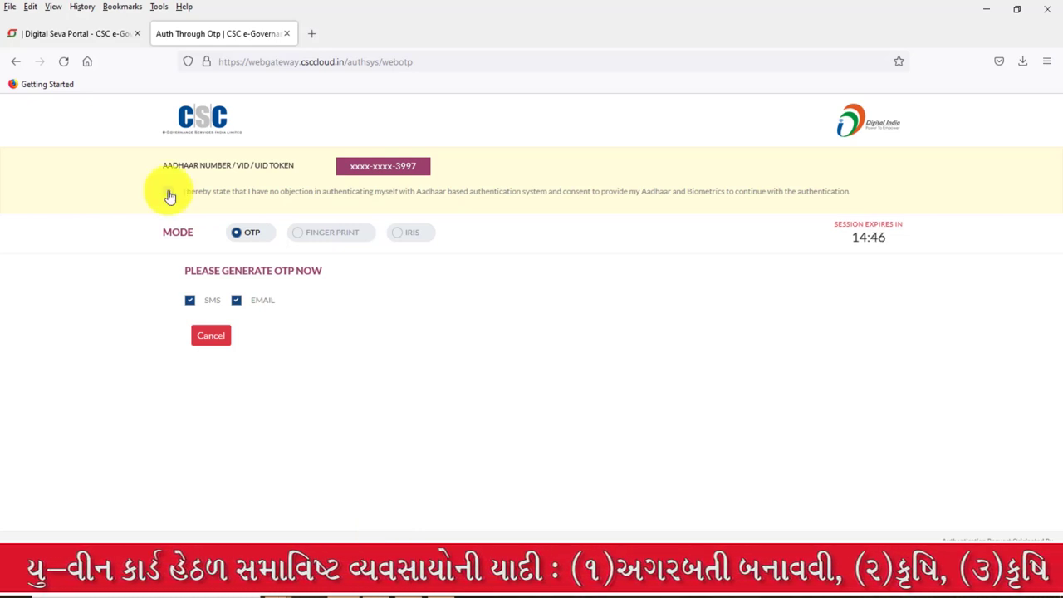
Consent to Aadhaar authentication, request the OTP, enter it and validate it.
left_click(169, 192)
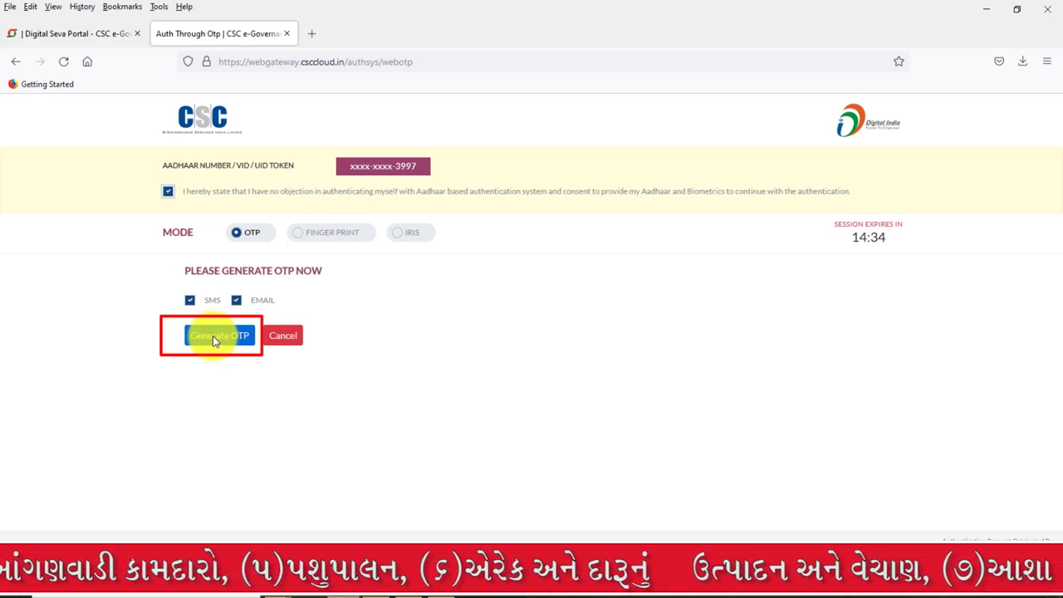
left_click(212, 335)
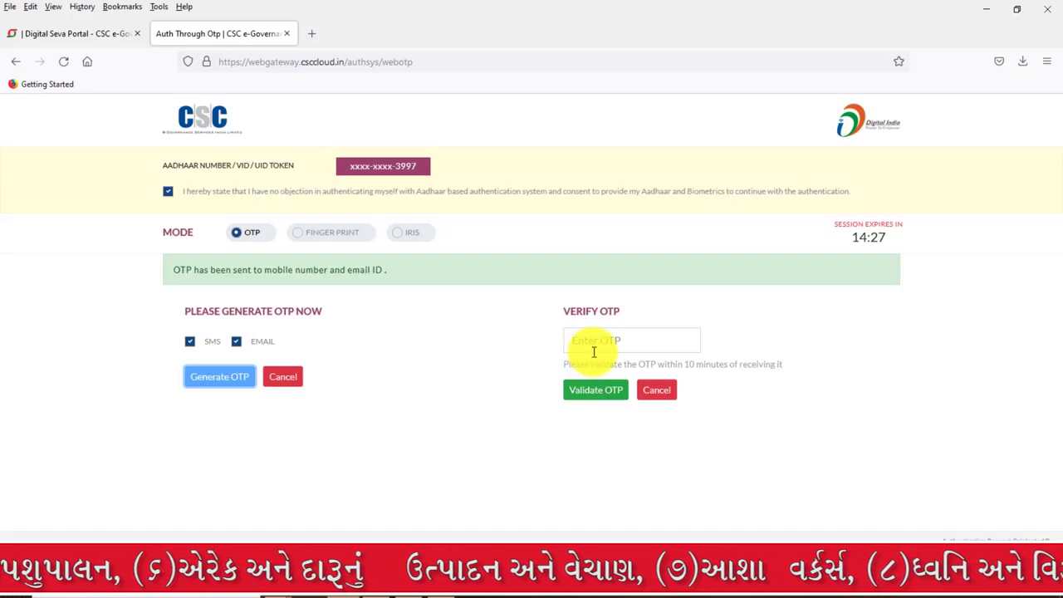
left_click(592, 340)
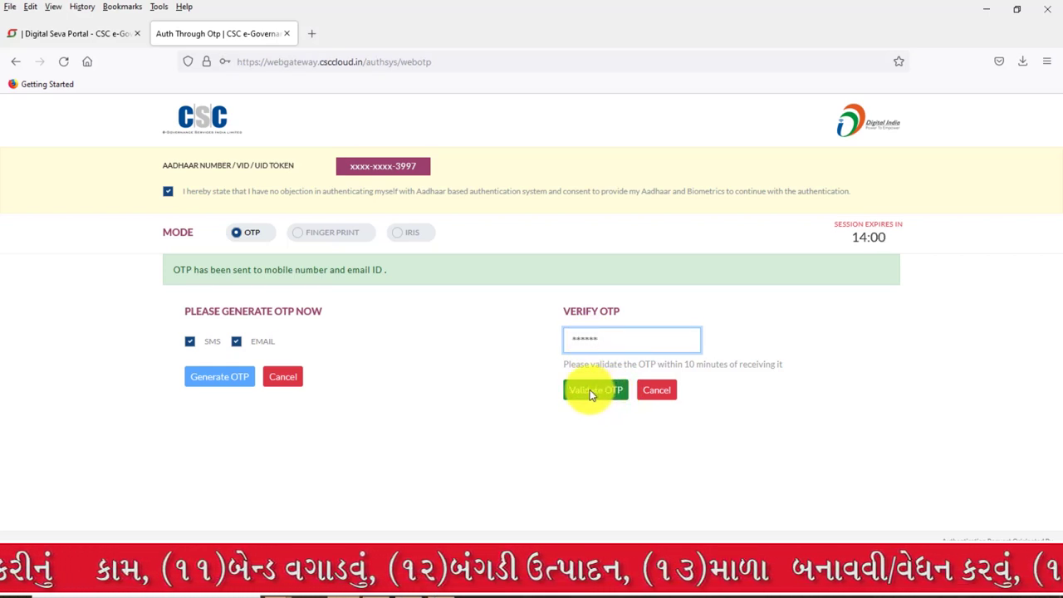
left_click(591, 392)
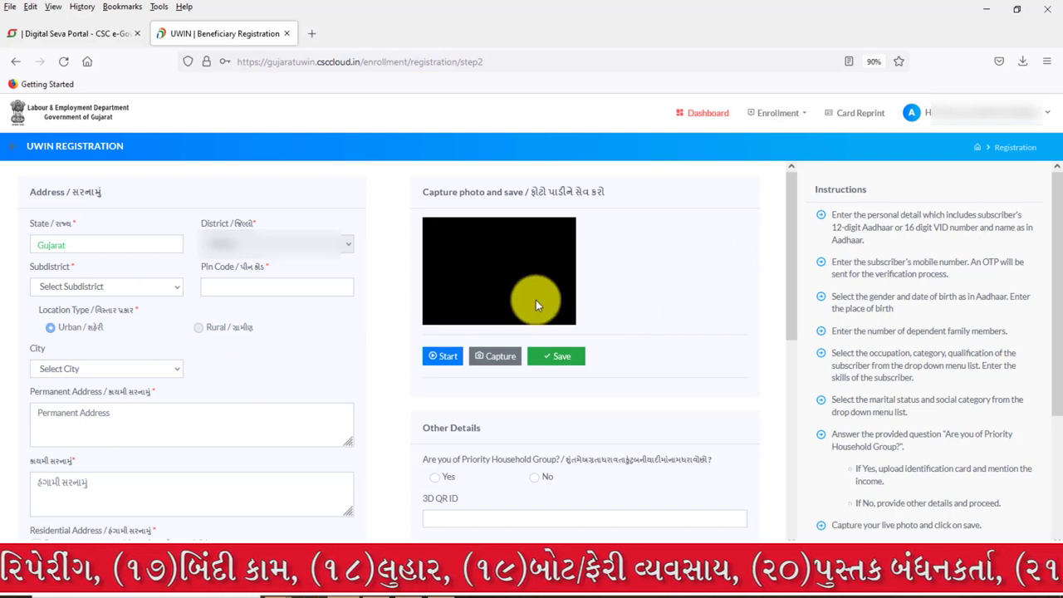
Select the worker's subdistrict in the address section.
left_click_drag(23, 231, 183, 257)
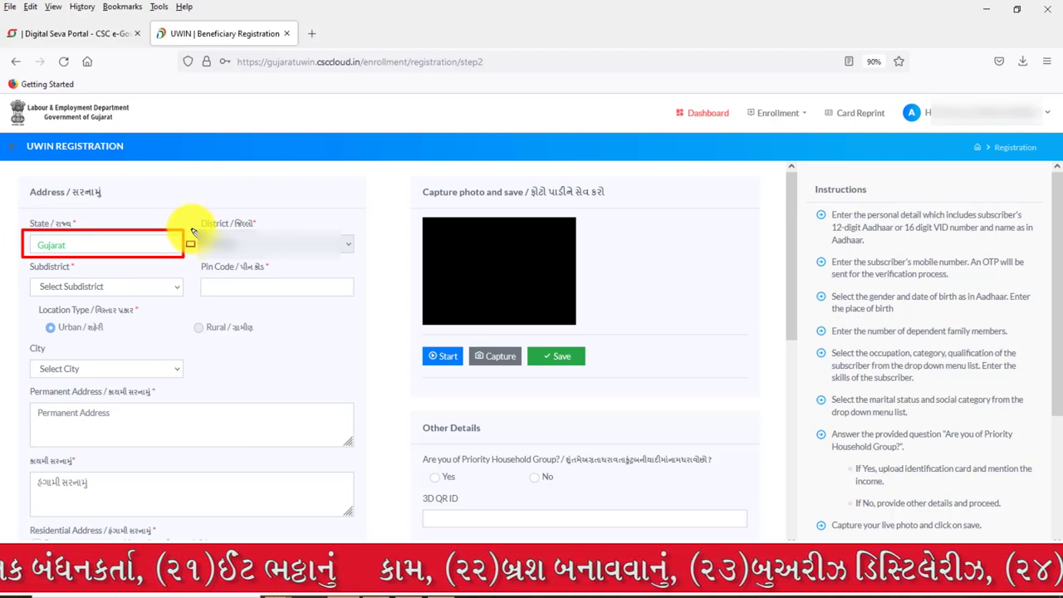
mouse_move(192, 227)
left_mouse_down()
mouse_move(322, 267)
mouse_move(362, 256)
left_mouse_up()
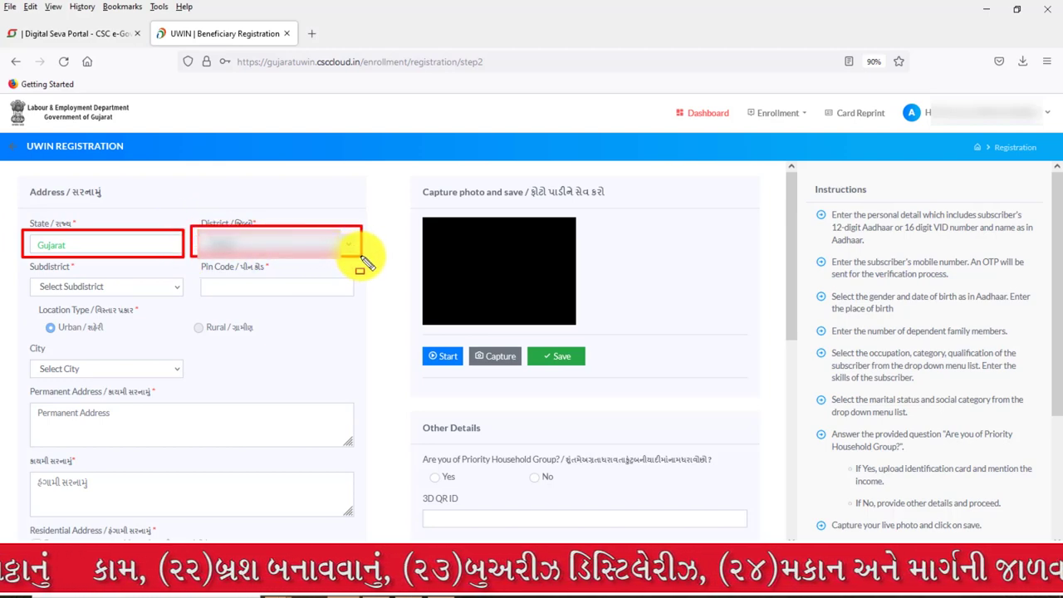
left_click_drag(23, 277, 188, 300)
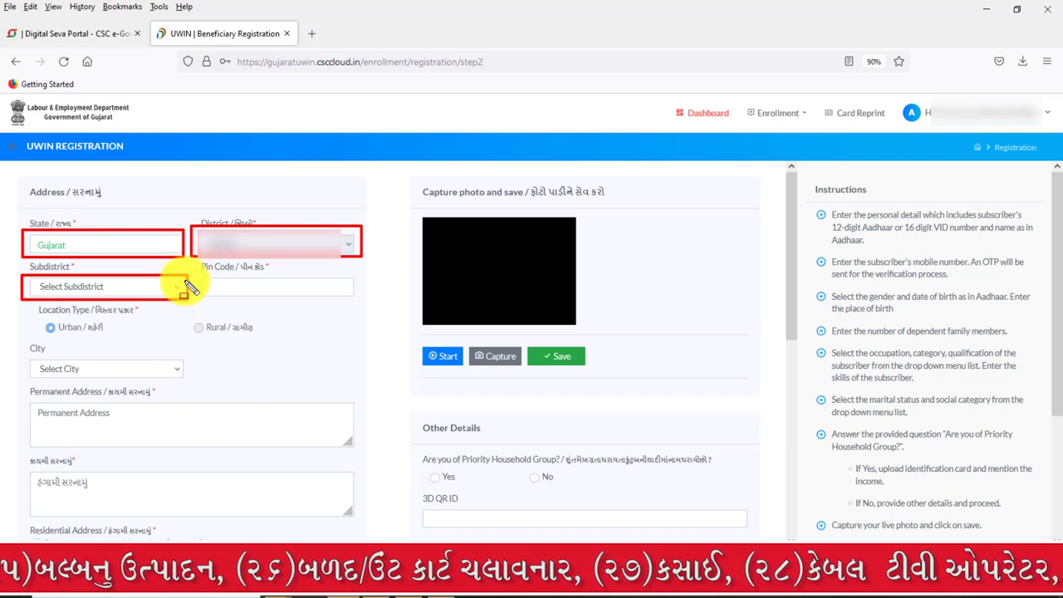
left_click_drag(208, 283, 360, 297)
key("Escape")
left_click(176, 290)
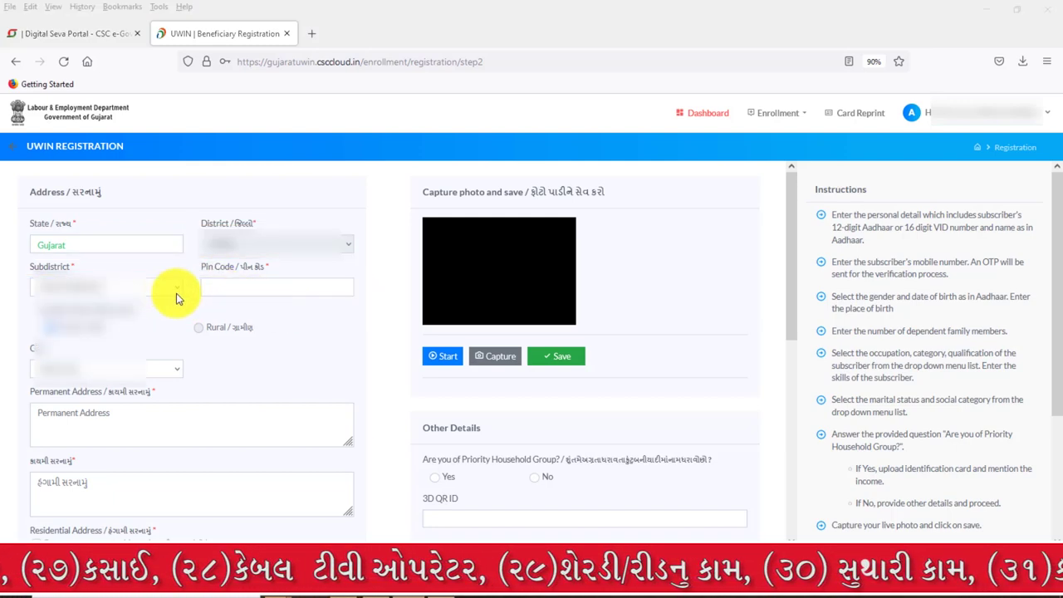
left_click(43, 322)
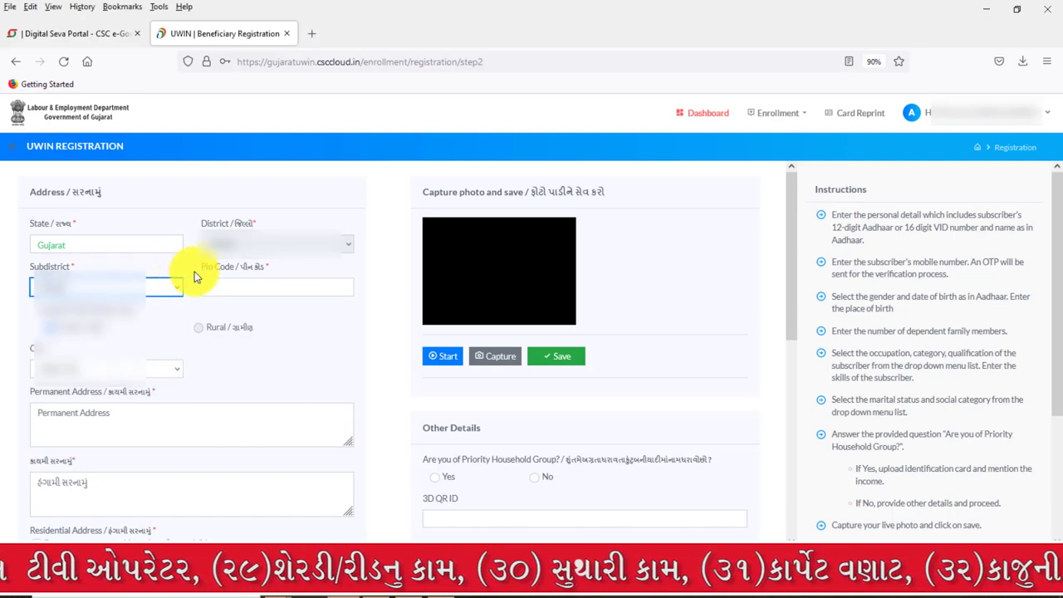
Enter pin code 363001, keep Urban as location type and choose the worker's city.
left_click(239, 285)
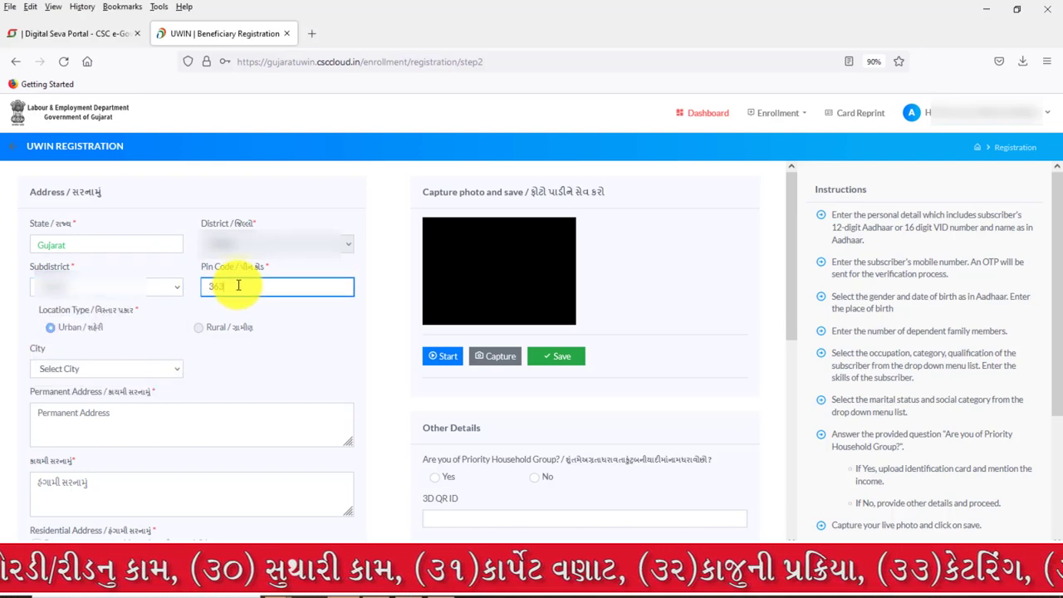
type("363001")
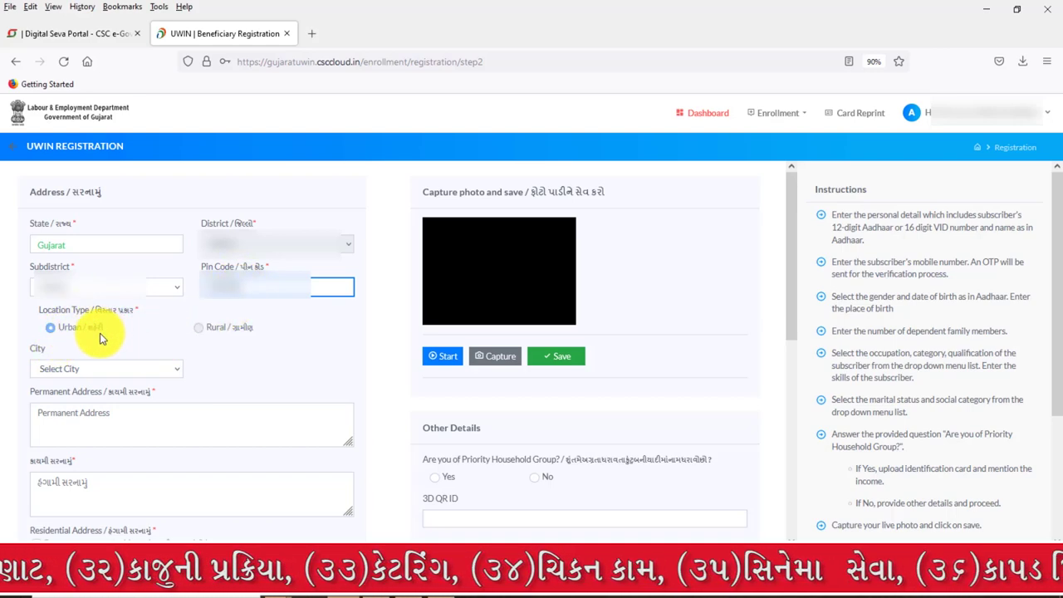
left_click(200, 329)
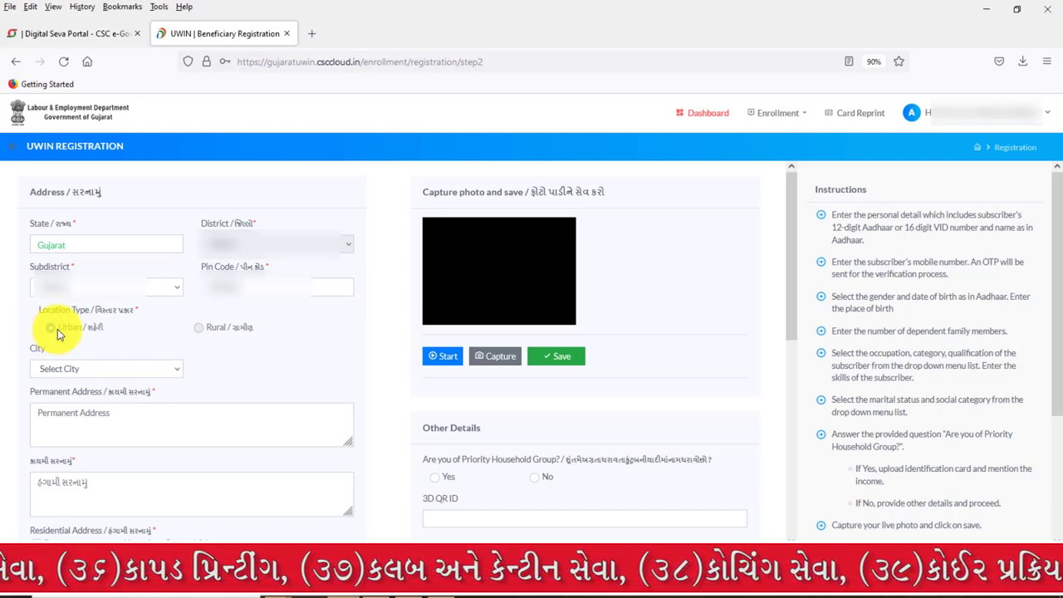
mouse_move(25, 357)
left_mouse_down()
mouse_move(66, 373)
mouse_move(184, 377)
left_mouse_up()
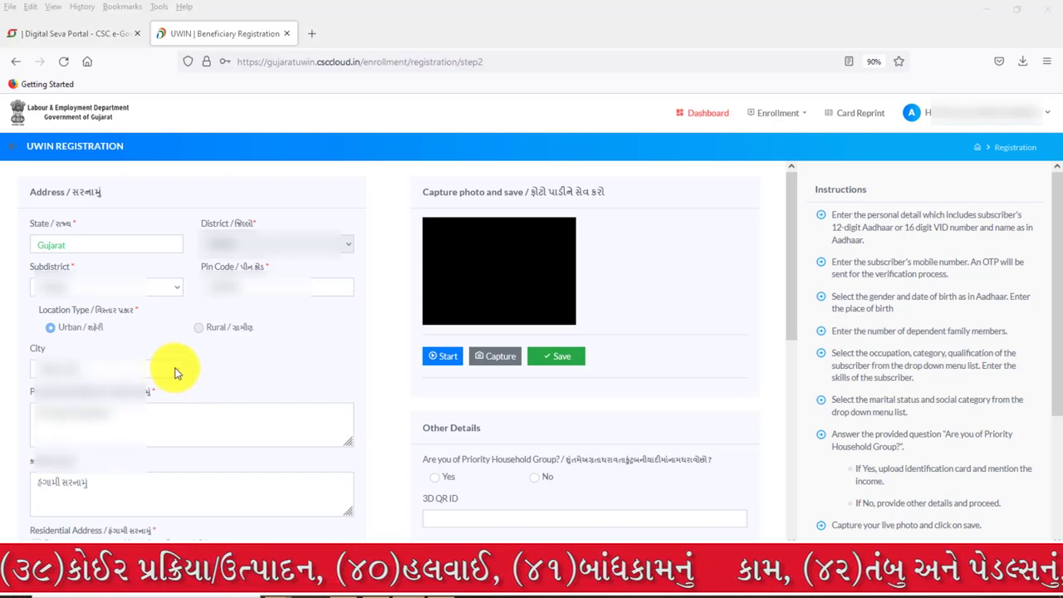
left_click(175, 373)
left_click(48, 415)
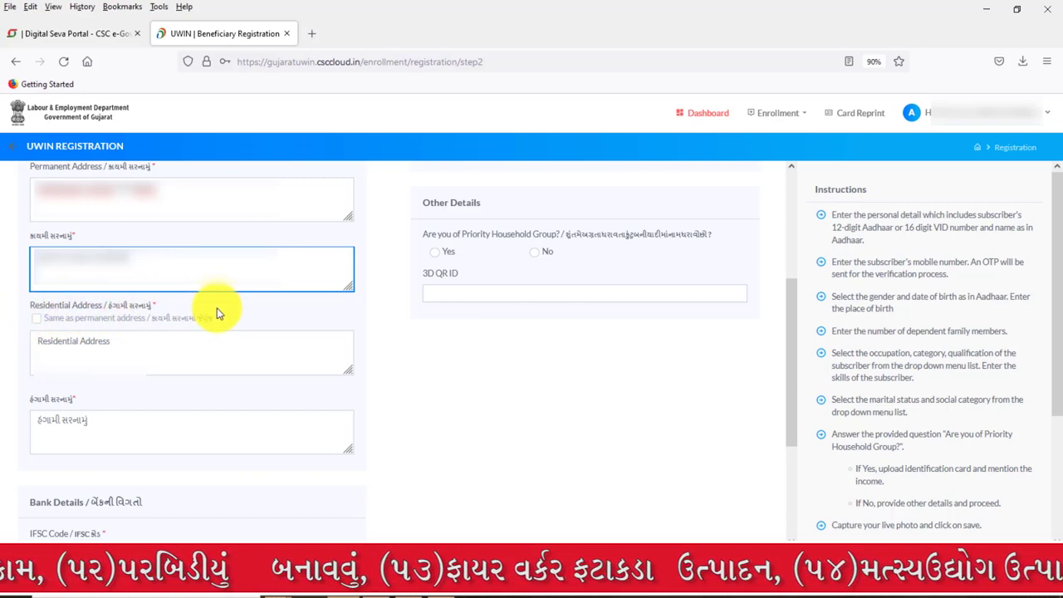
Copy the permanent address as residential address and validate the State Bank of India IFSC code.
left_click(38, 316)
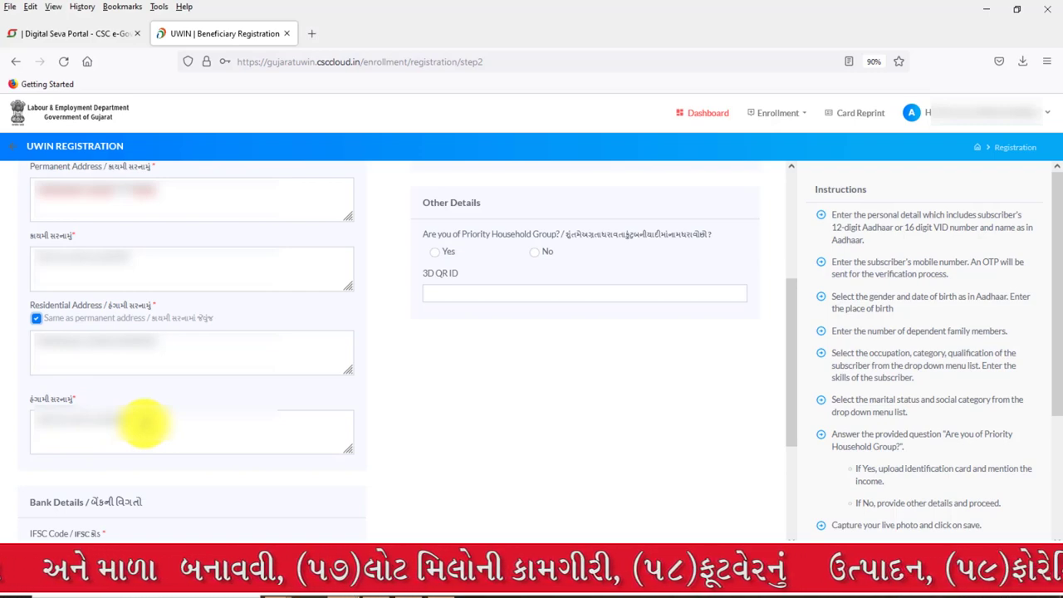
scroll(143, 423, "down", 3)
left_click(108, 404)
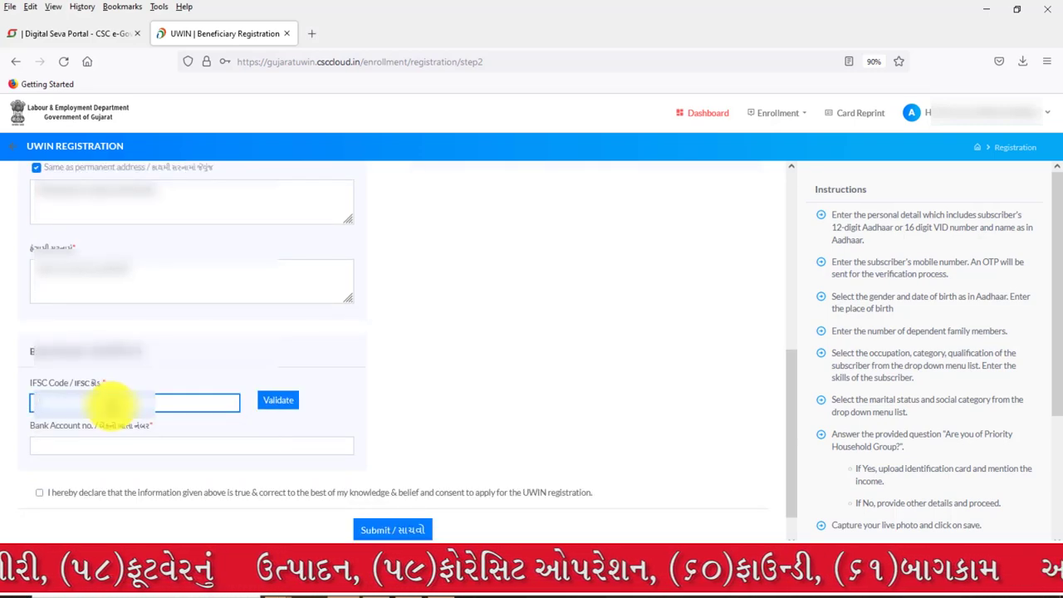
type("SB")
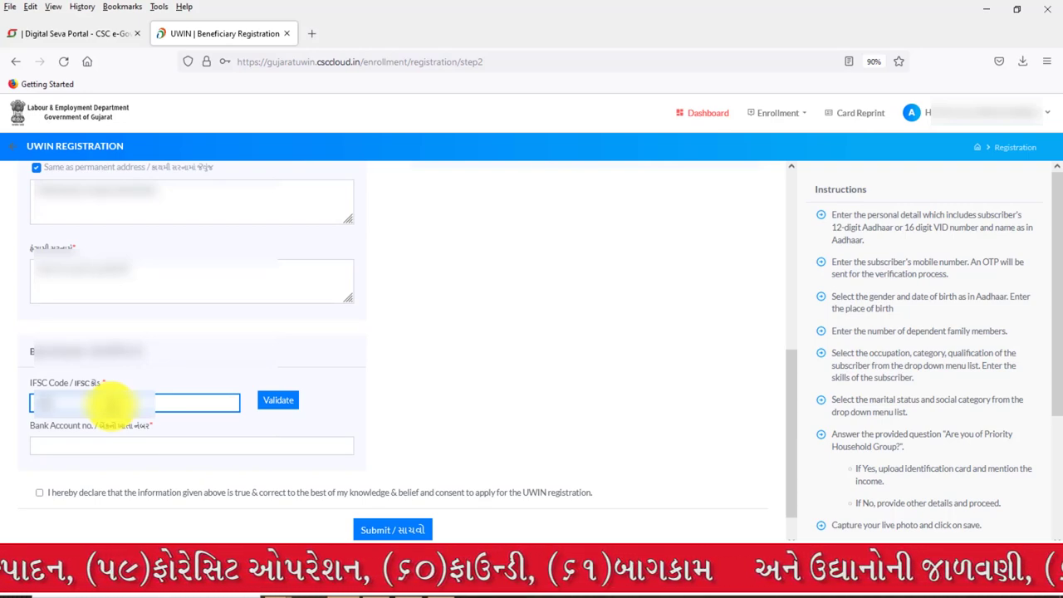
left_click(274, 402)
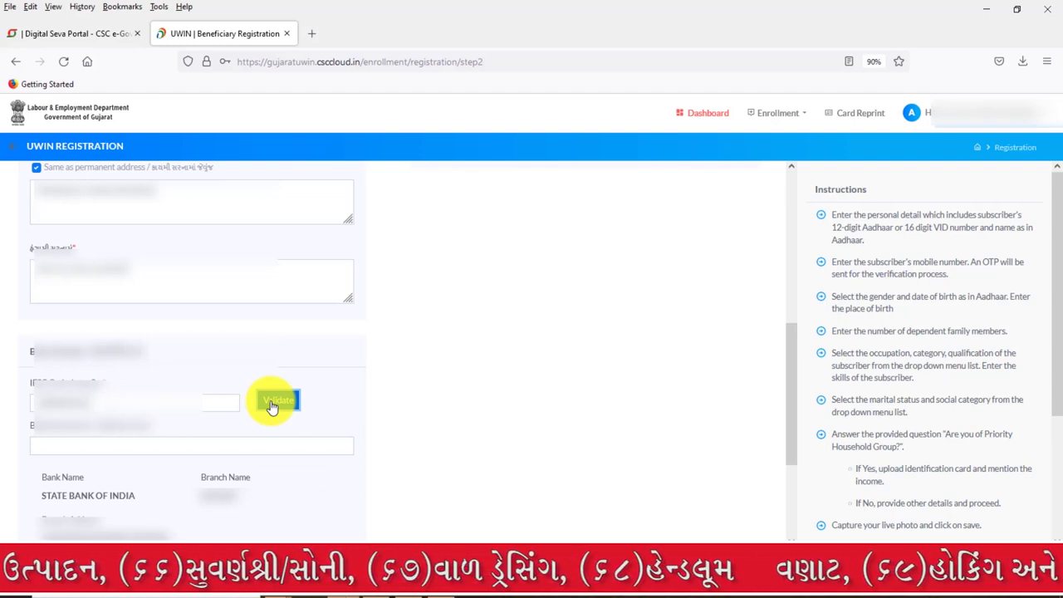
scroll(271, 407, "down", 3)
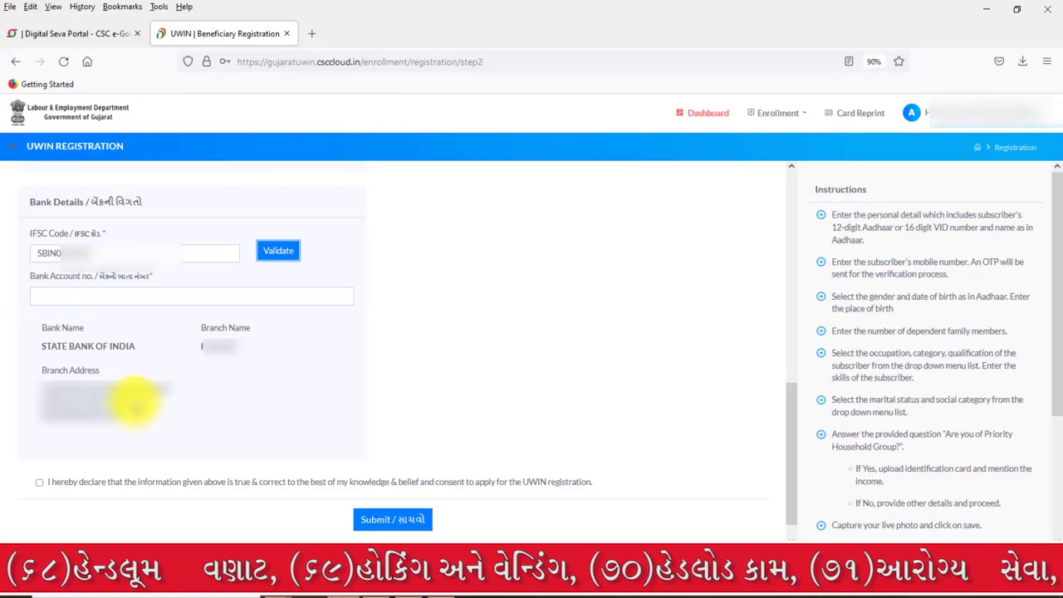
left_click(38, 298)
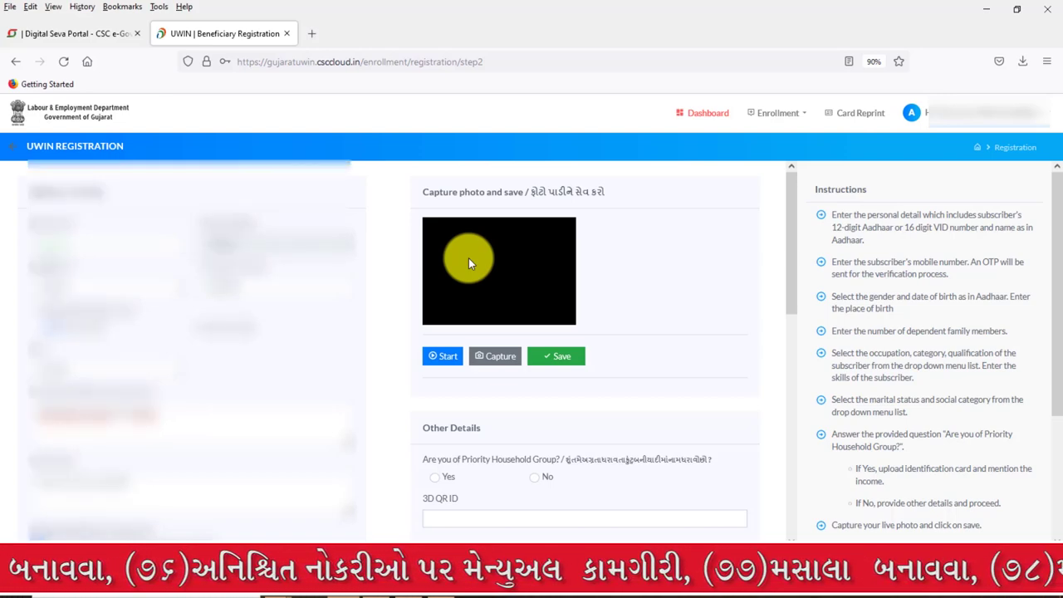
Start the webcam, allow camera access, and capture and save the worker's live photo.
left_click(447, 357)
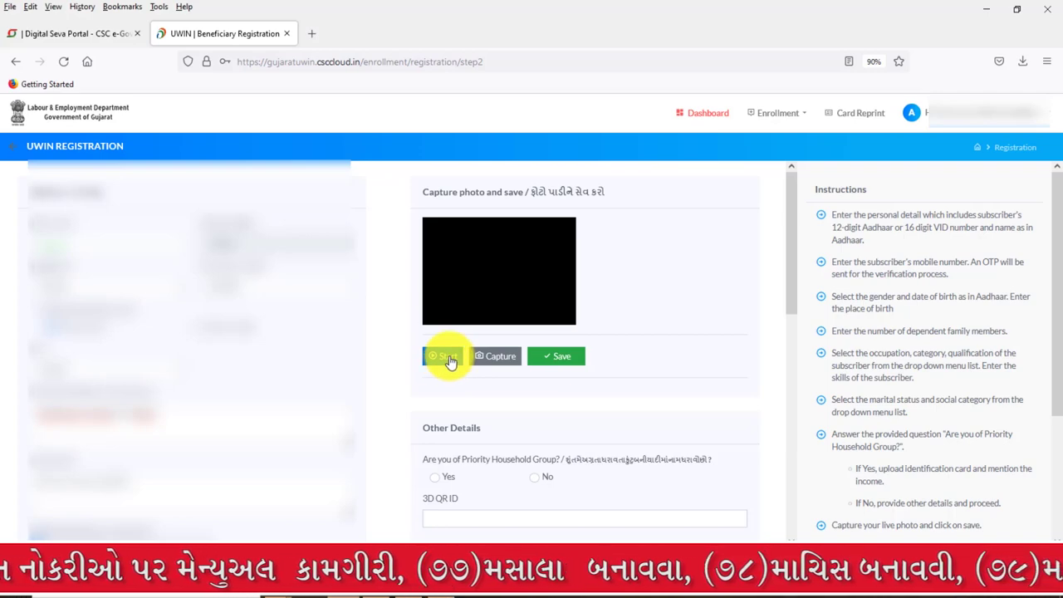
left_click(446, 357)
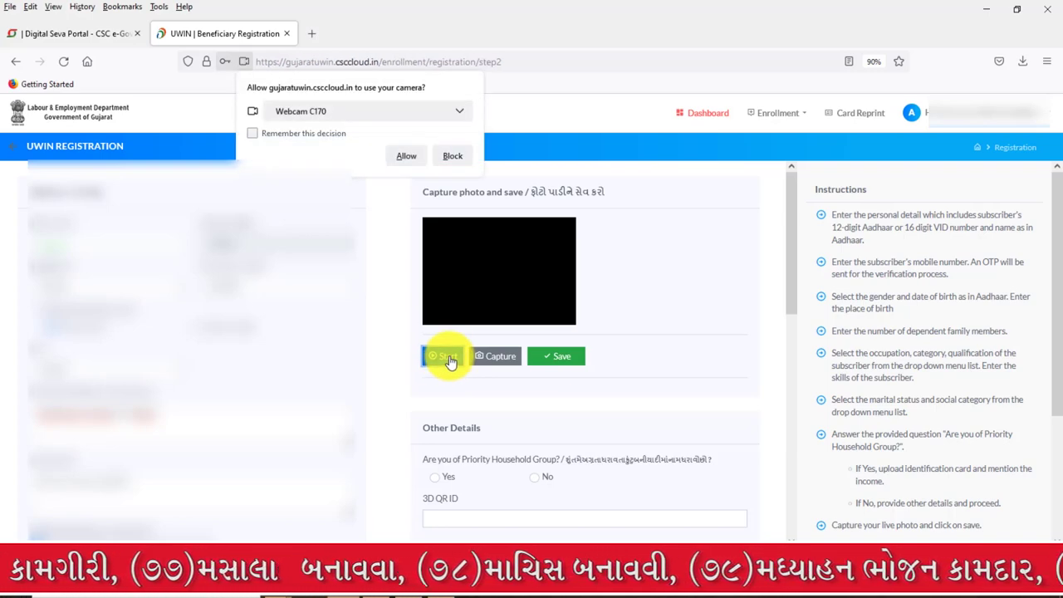
left_click(408, 155)
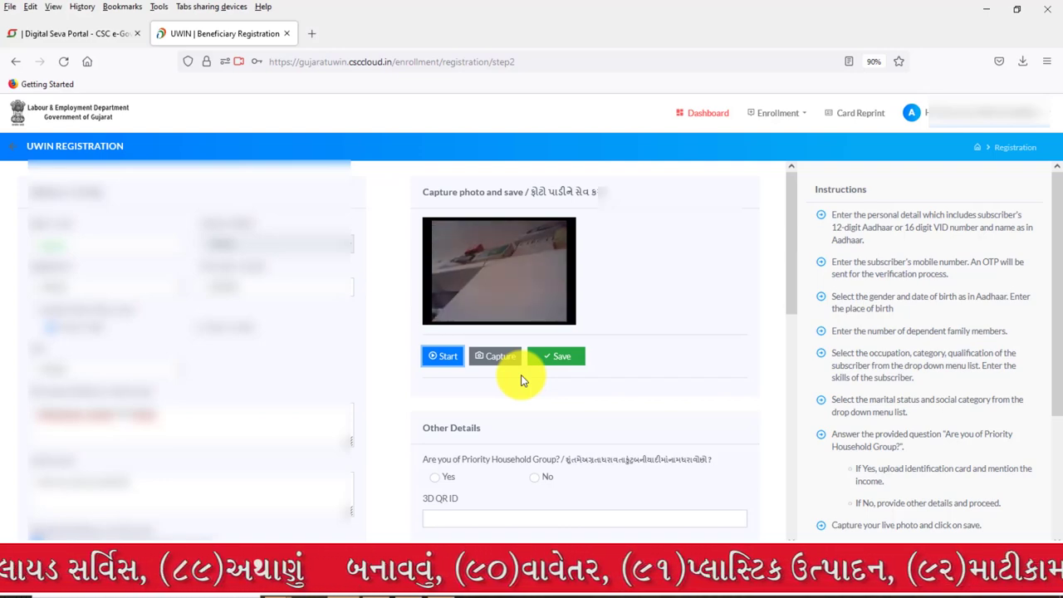
left_click(570, 335)
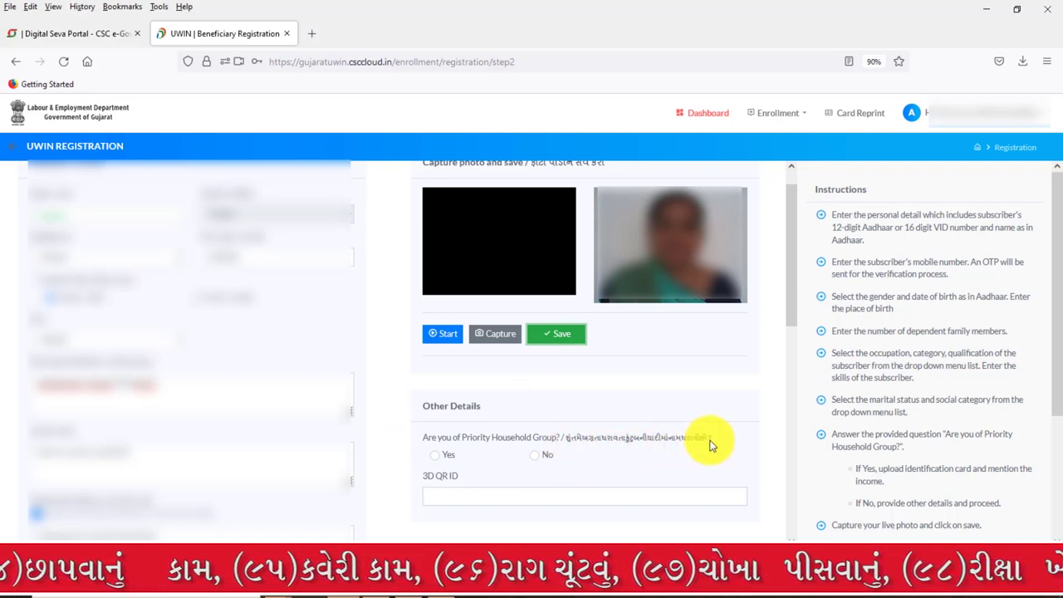
Set Priority Household Group to Yes, upload Ration Card.jpg and enter income 68000.
left_click(435, 457)
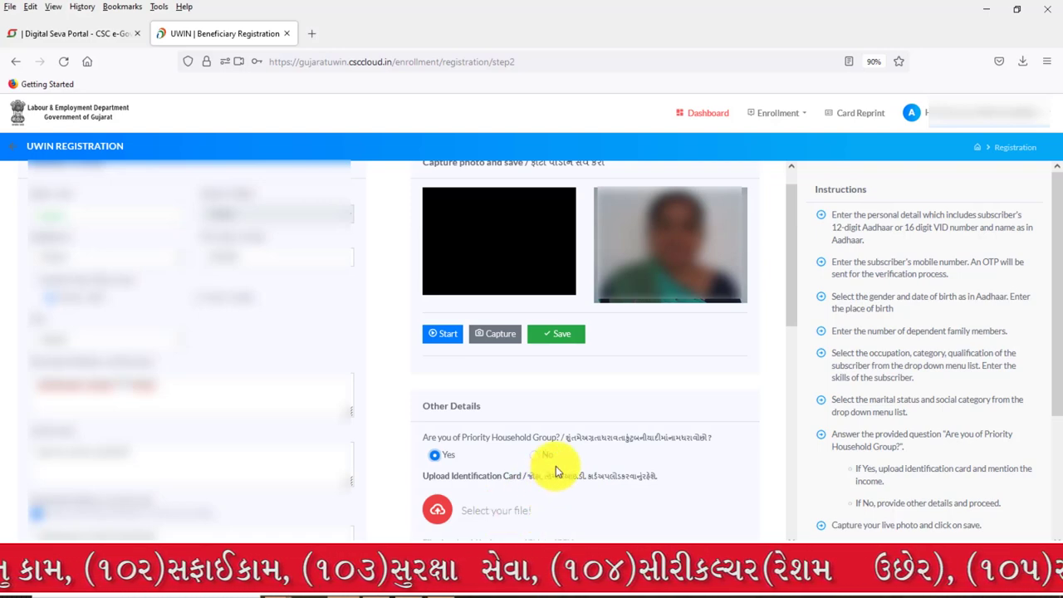
scroll(555, 466, "down", 2)
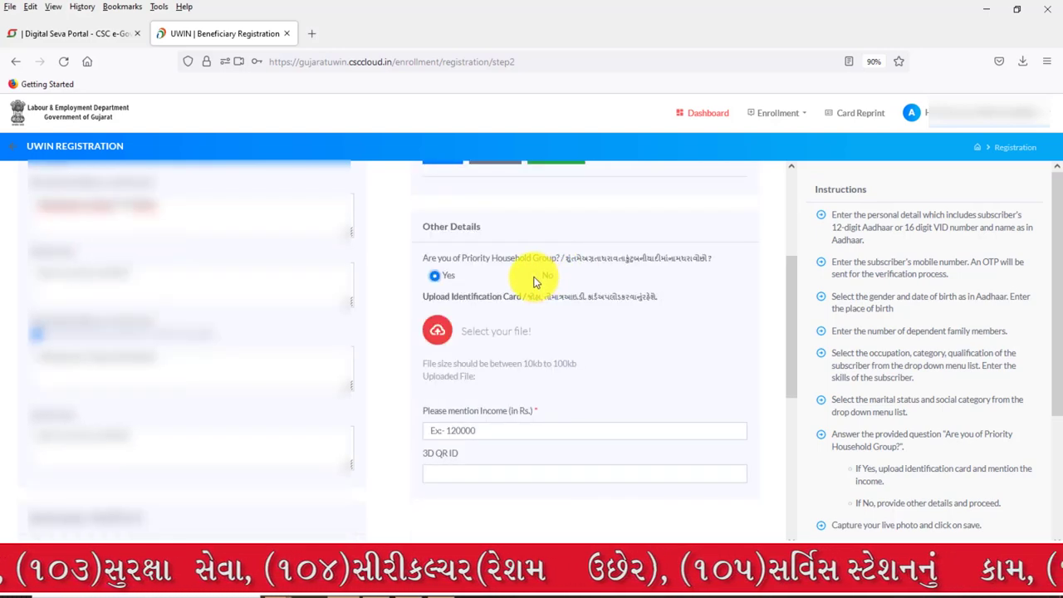
left_click(534, 278)
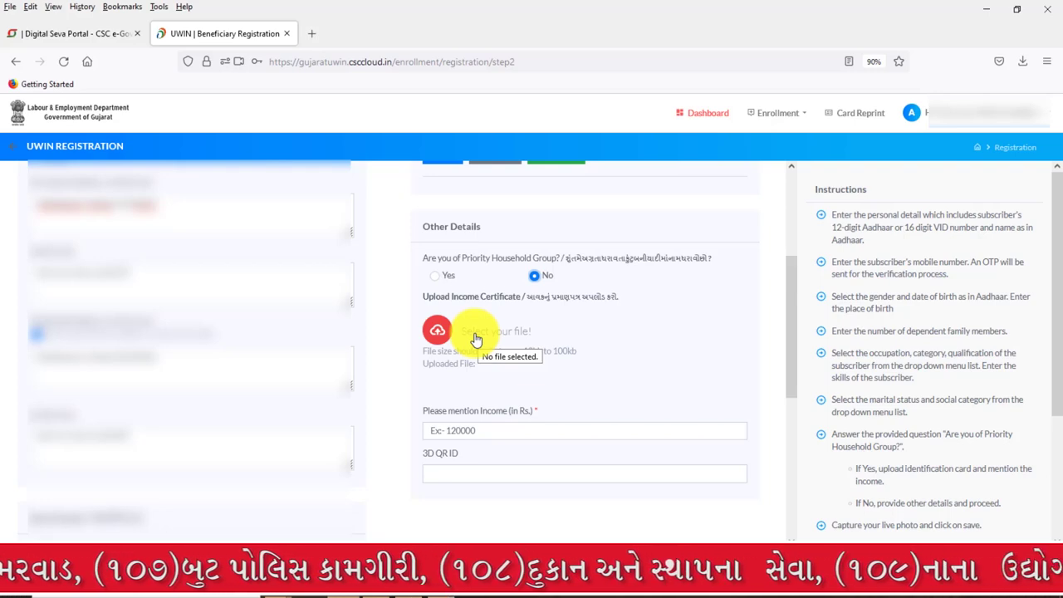
left_click(477, 429)
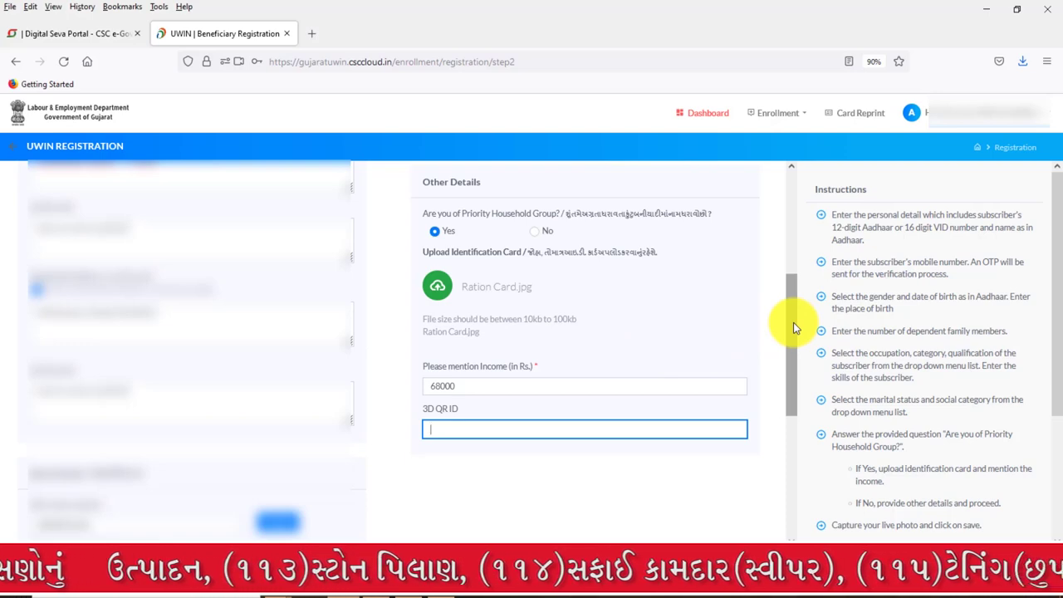
scroll(793, 322, "down", 4)
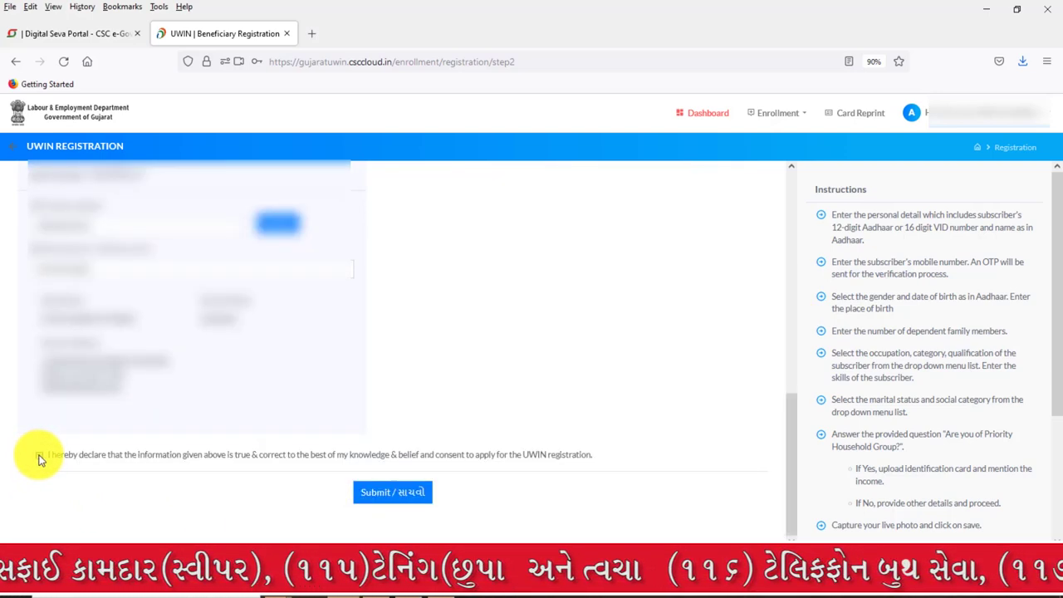
Accept the declaration, submit the registration, and save the generated UWIN card as PDF.
left_click(39, 456)
left_click(389, 490)
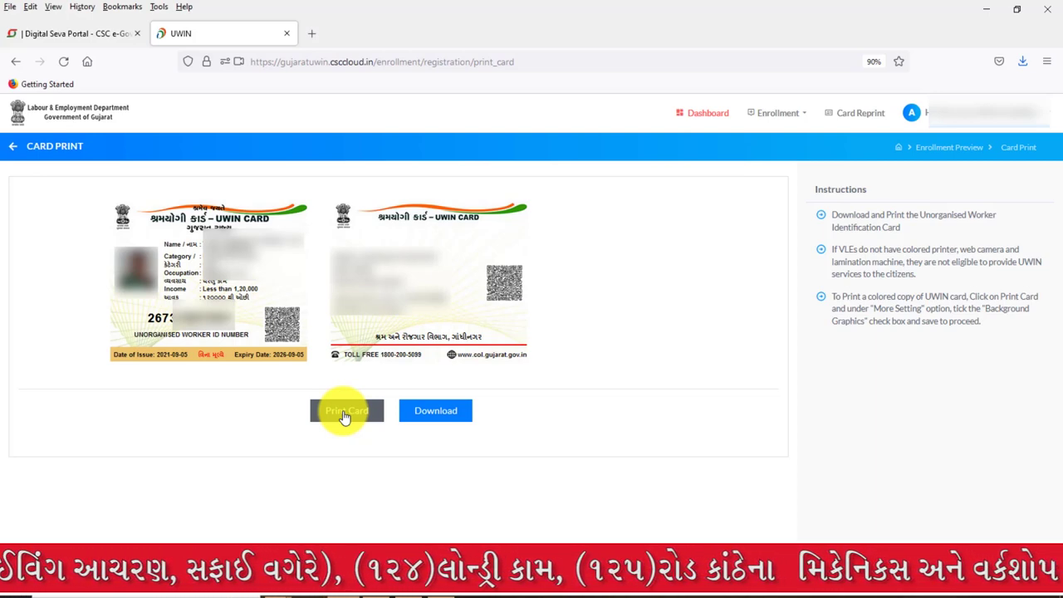
left_click(427, 415)
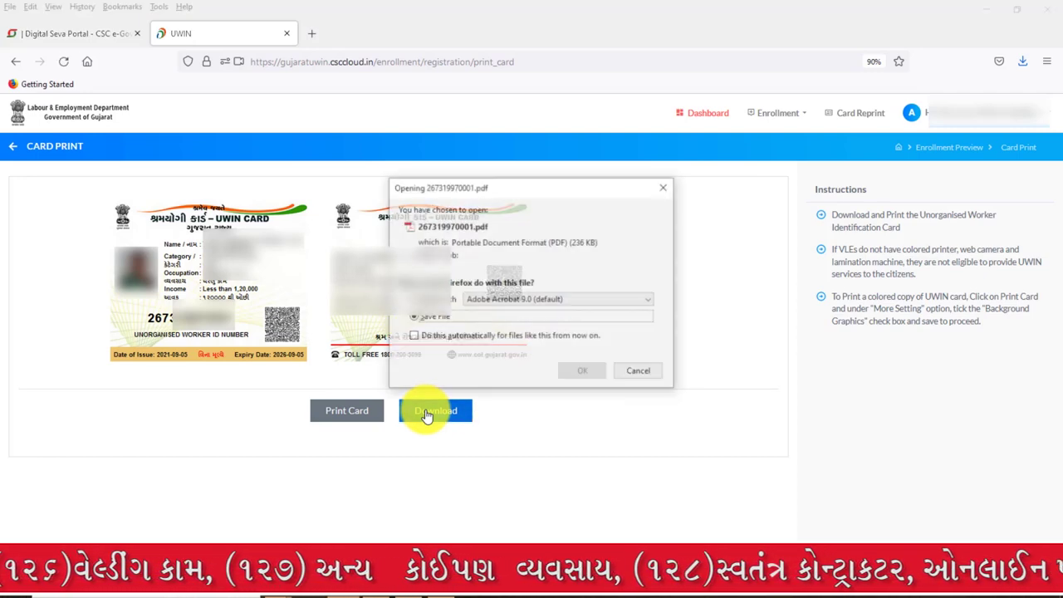
left_click(578, 370)
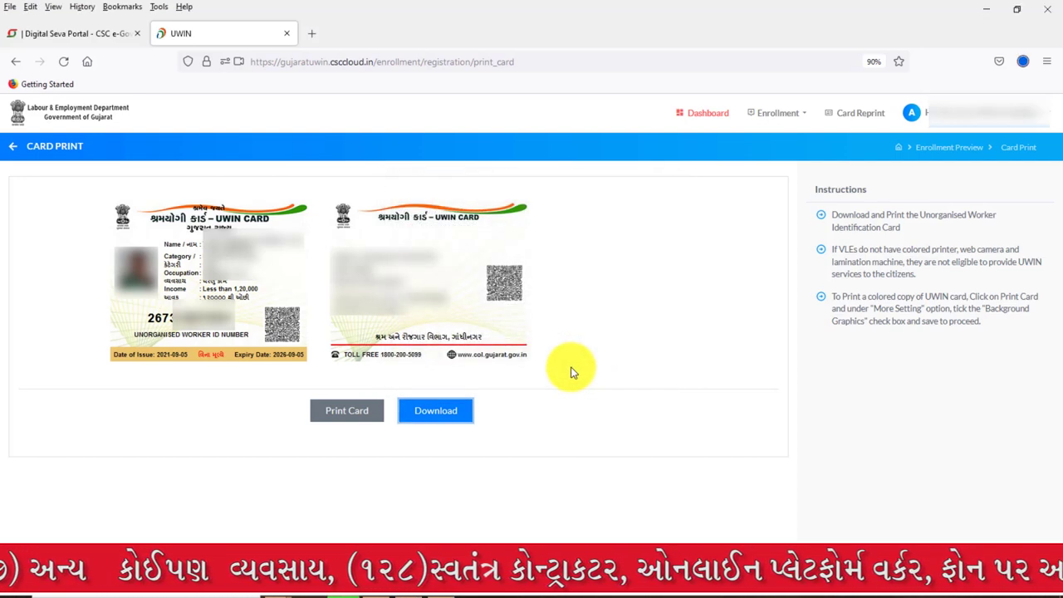